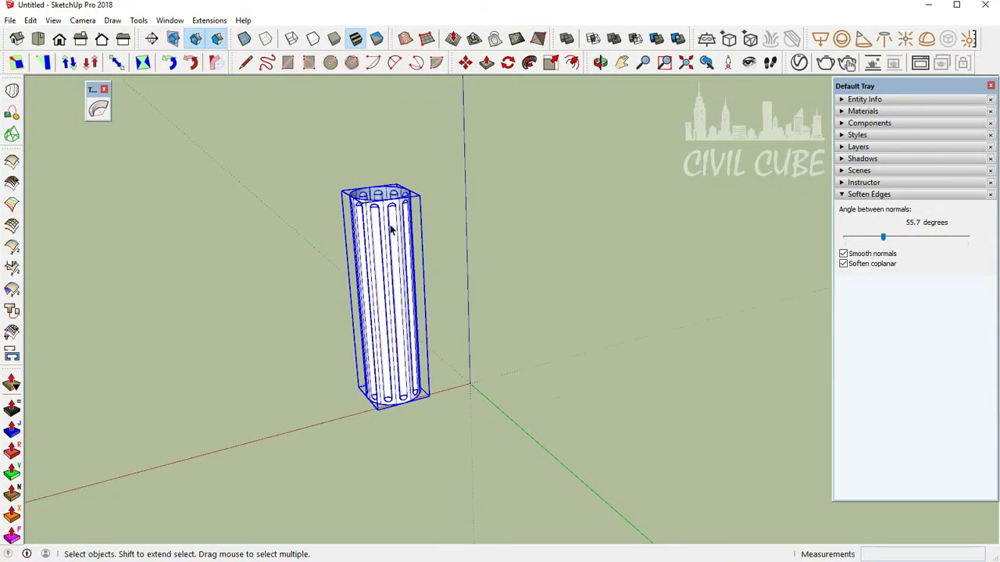
In the preview, copy the fluted column, loft the arch surface, and start an arc.
key(m)
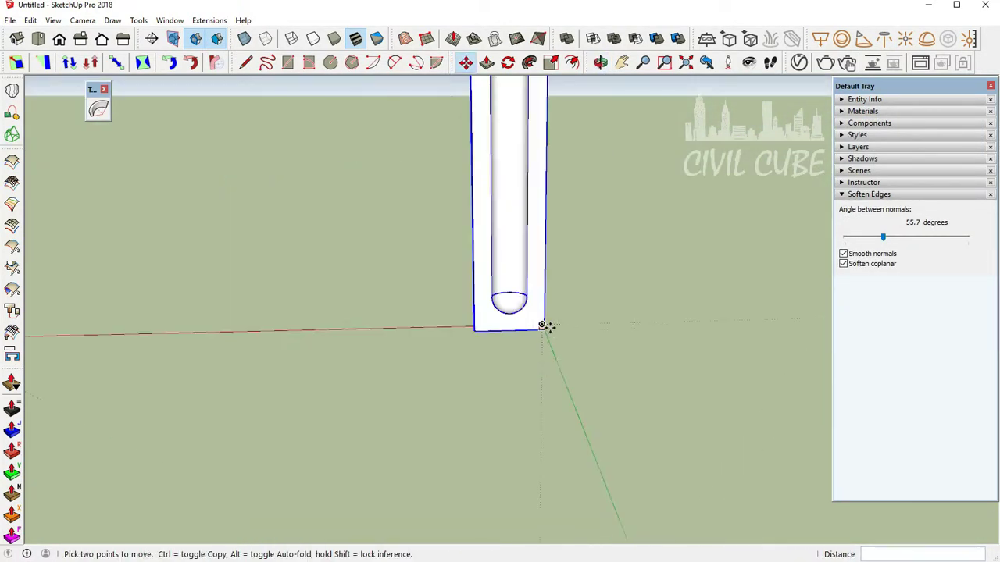
click(542, 326)
key(ctrl)
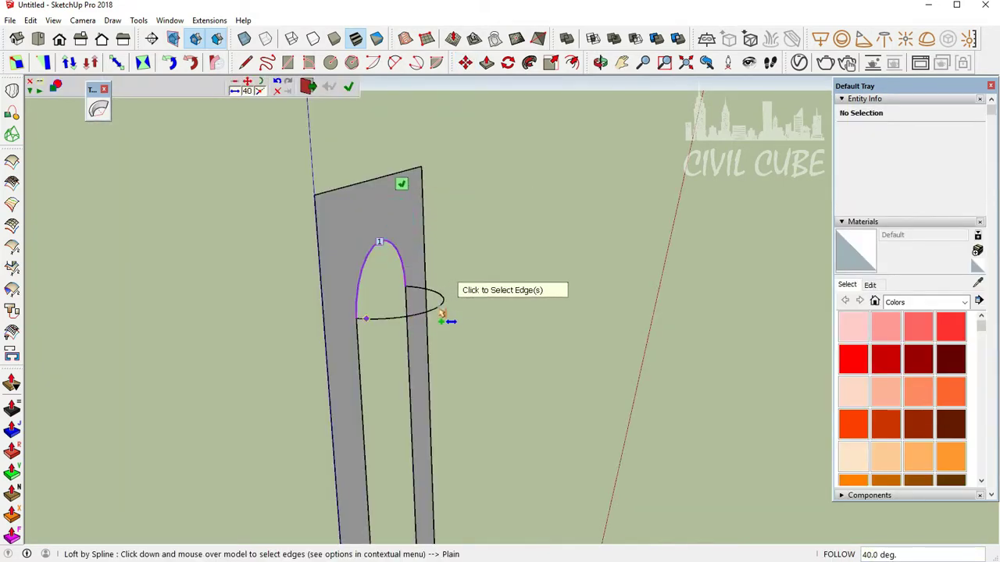
click(439, 286)
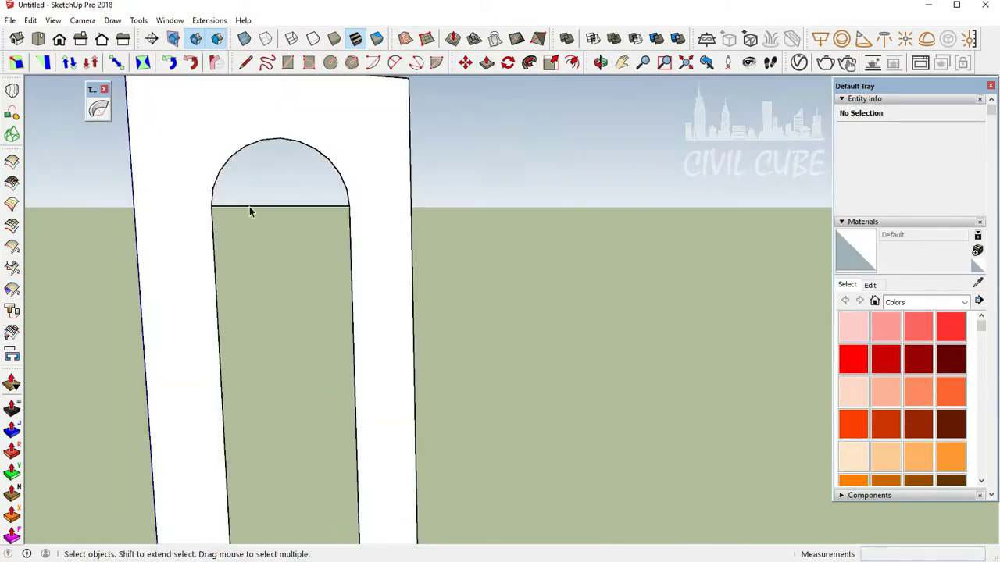
key(a)
click(211, 206)
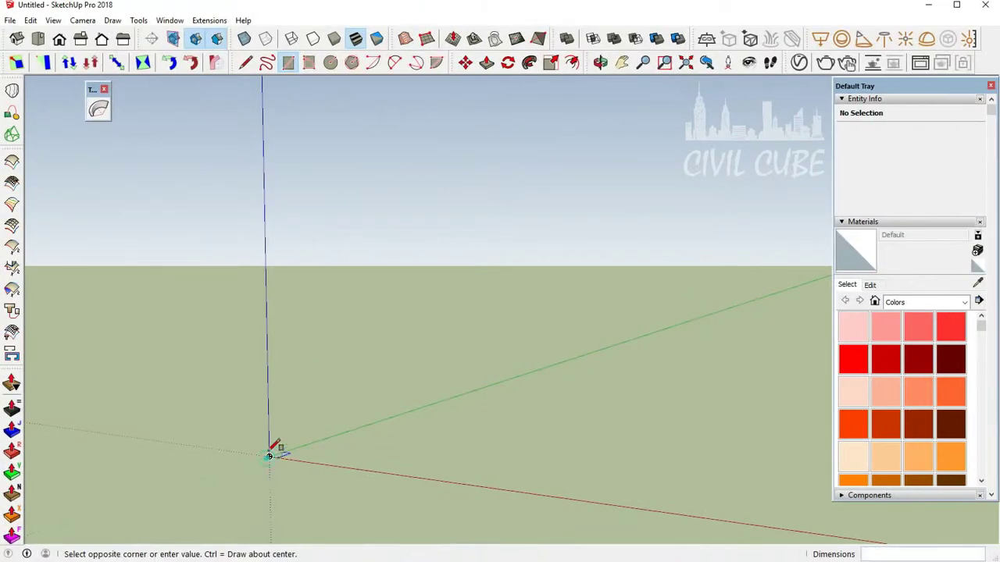
Complete the tall upright rectangle from the origin and orbit to view it.
click(315, 216)
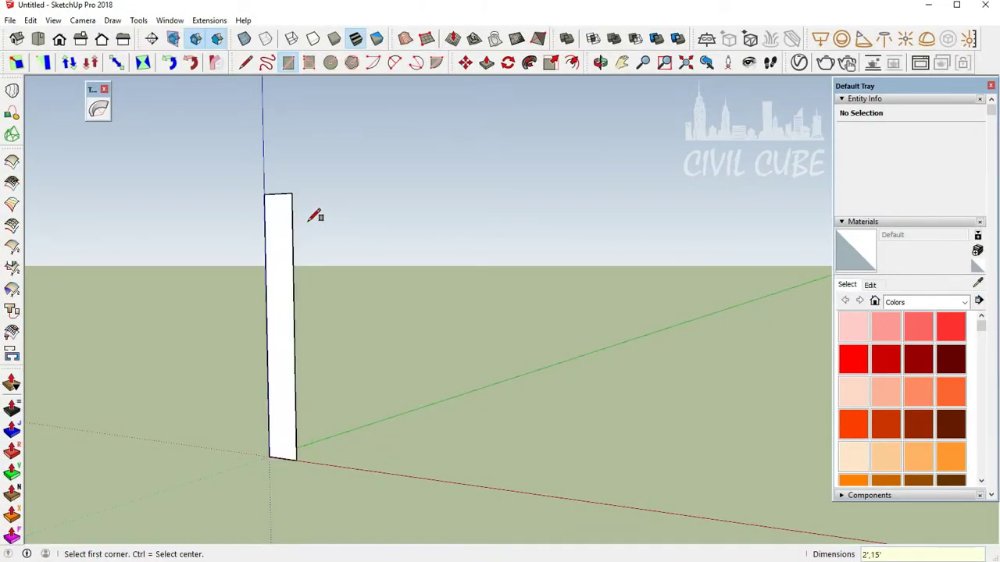
middle_drag(315, 214, 344, 214)
scroll(346, 187, up, 3)
key(space)
click(268, 169)
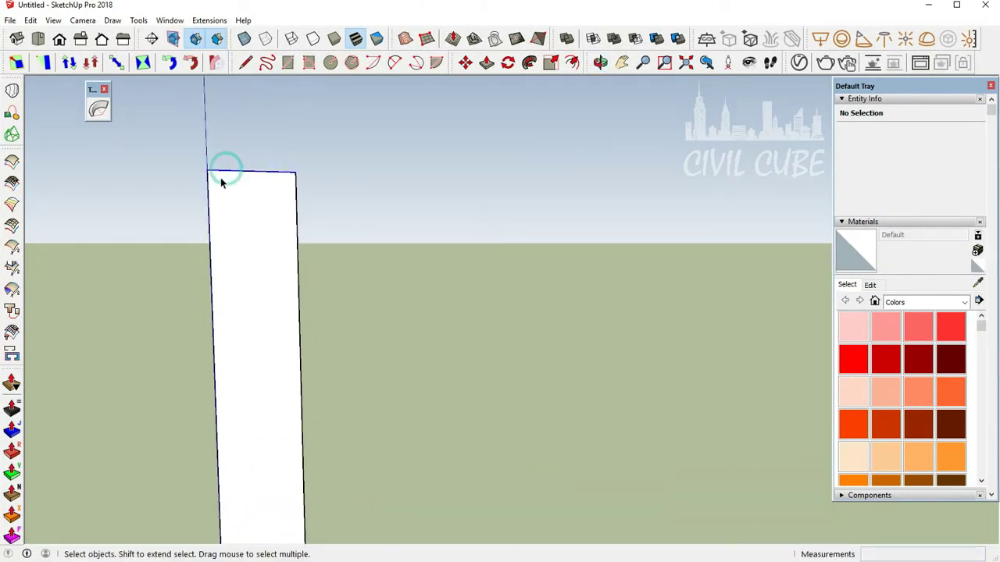
Offset the rectangle's edges inward to outline the narrow inner opening.
click(208, 186)
click(209, 205)
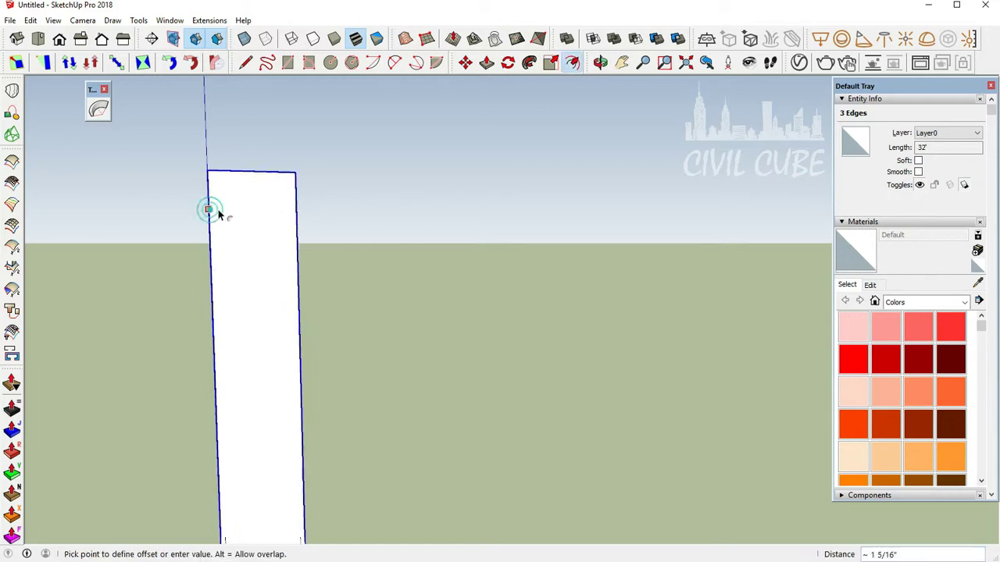
click(226, 216)
key(space)
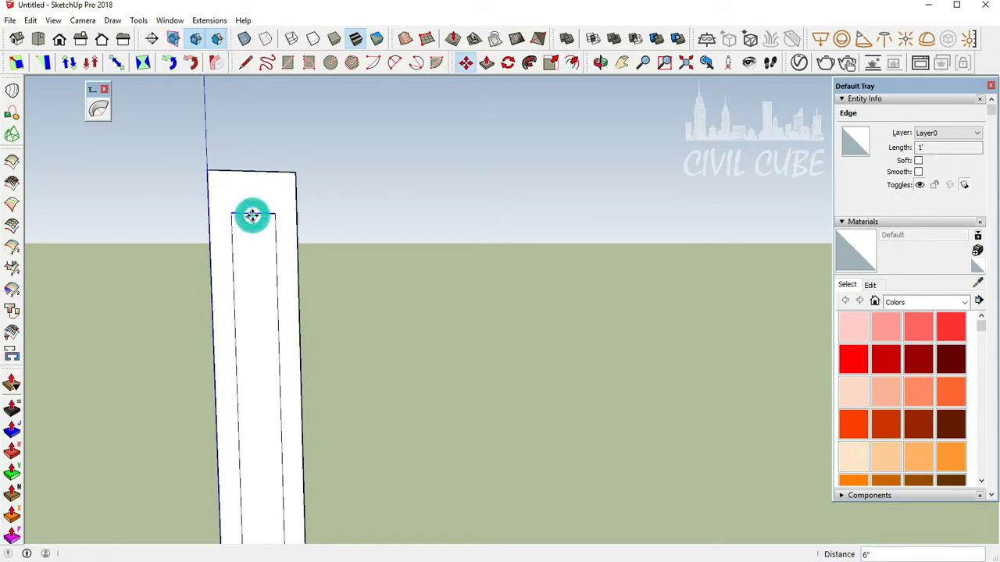
scroll(259, 469, down, 3)
Lower the inner top edge 6 inches and delete the inner face to hollow the frame.
key(space)
click(273, 445)
key(Delete)
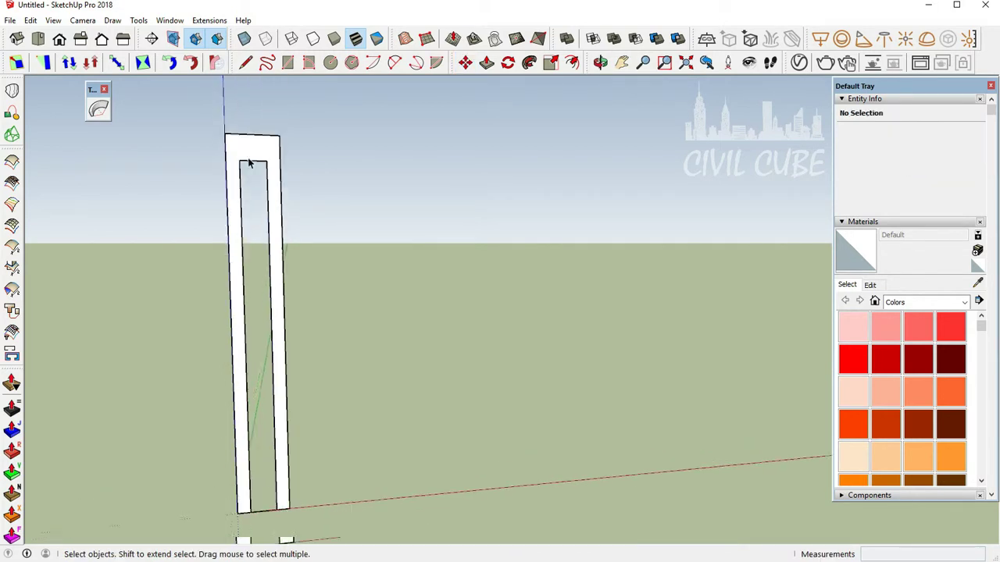
scroll(249, 163, up, 5)
key(a)
scroll(235, 183, up, 2)
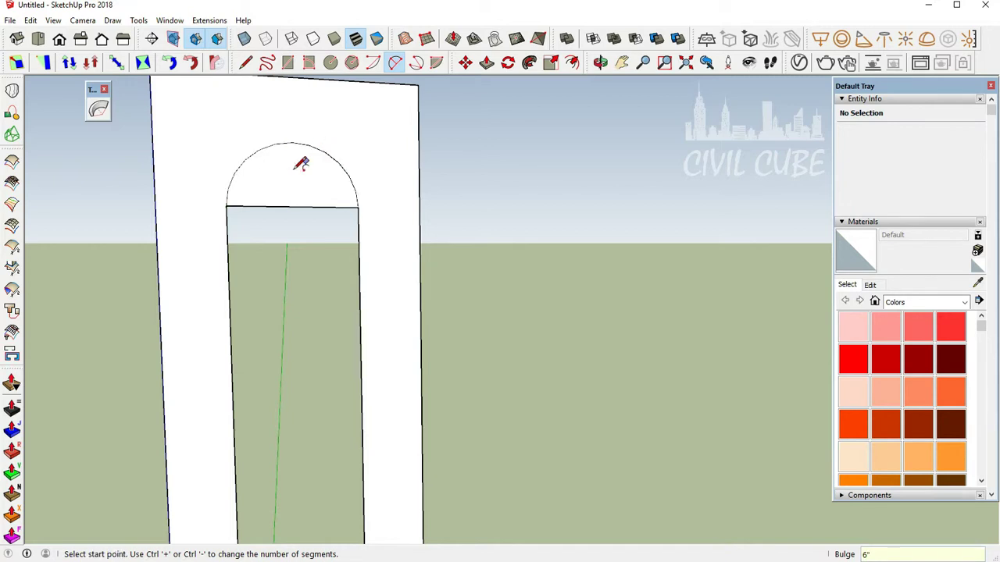
Finish the 6-inch arch over the opening and delete the face inside it.
key(space)
click(268, 185)
key(Delete)
middle_drag(269, 188, 249, 206)
Draw a 6-inch arc bulging horizontally across the opening's base and delete its face.
key(a)
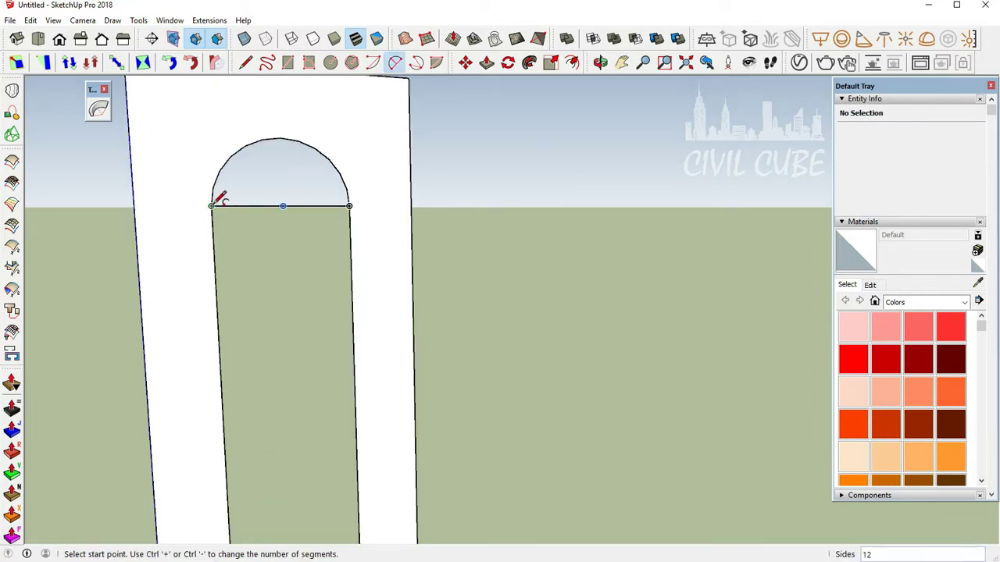
click(349, 205)
middle_drag(393, 221, 658, 250)
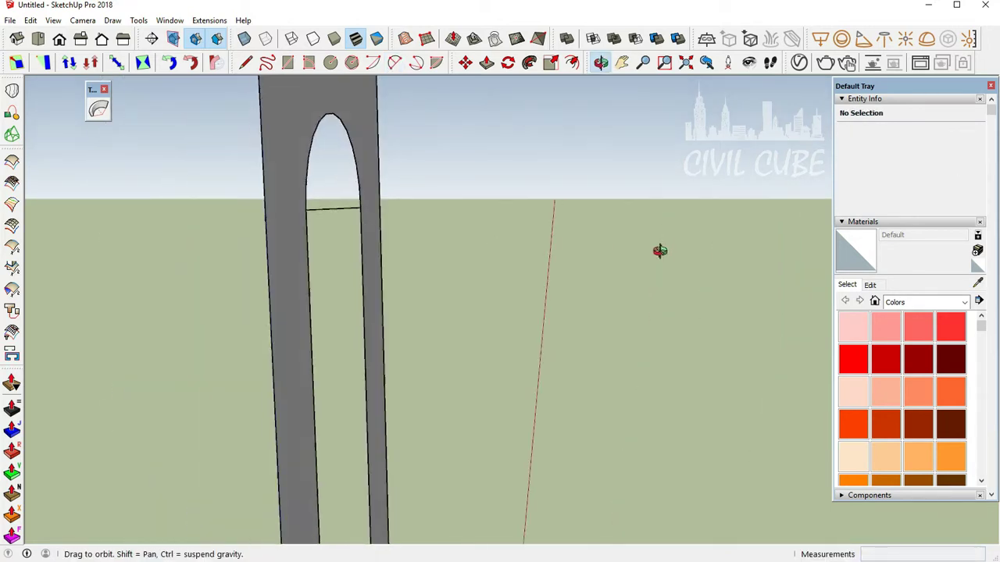
click(584, 213)
key(space)
middle_drag(422, 170, 357, 261)
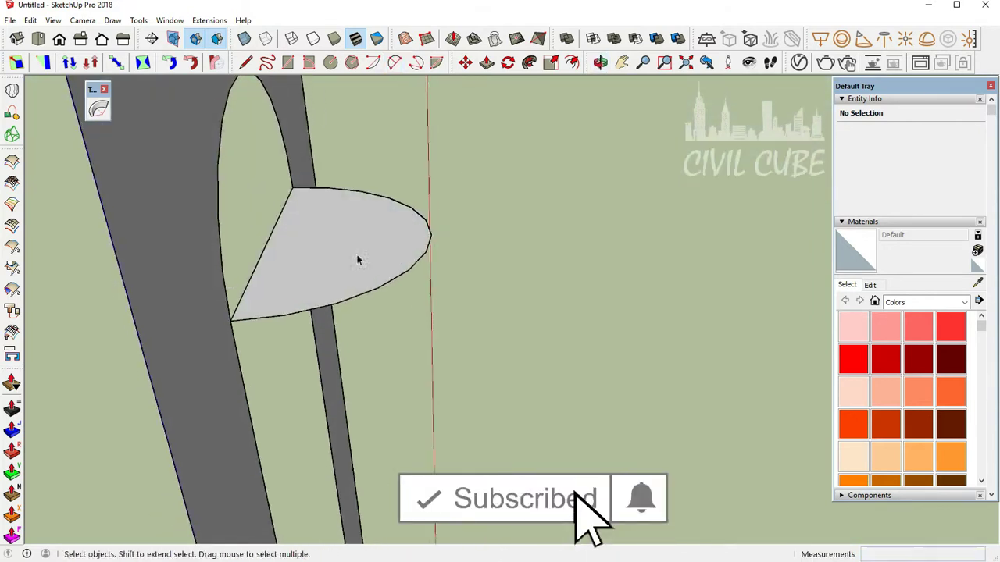
click(330, 239)
key(Delete)
Edit the horizontal arc's segment count, then deselect and view the arched frame.
click(403, 279)
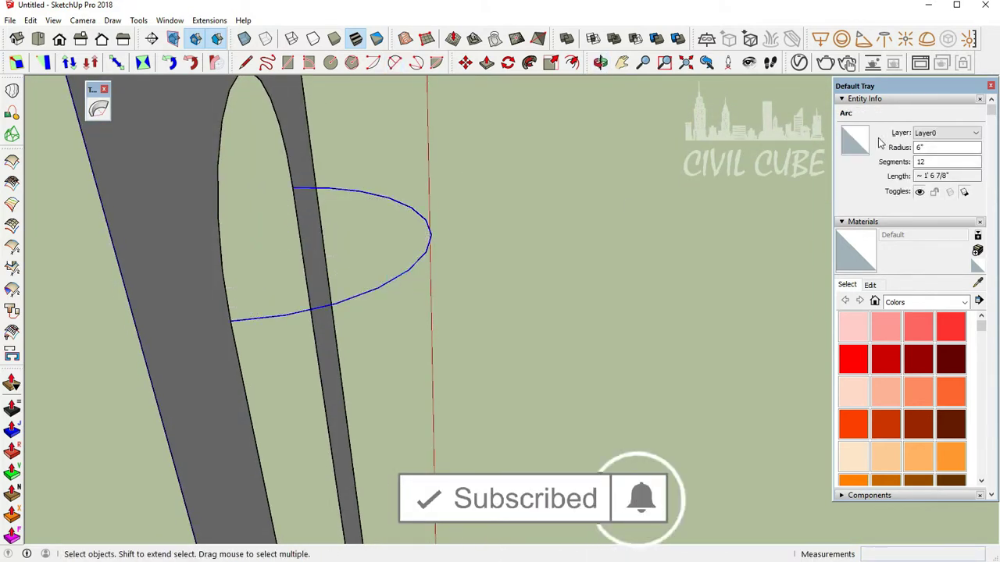
double_click(941, 160)
click(417, 352)
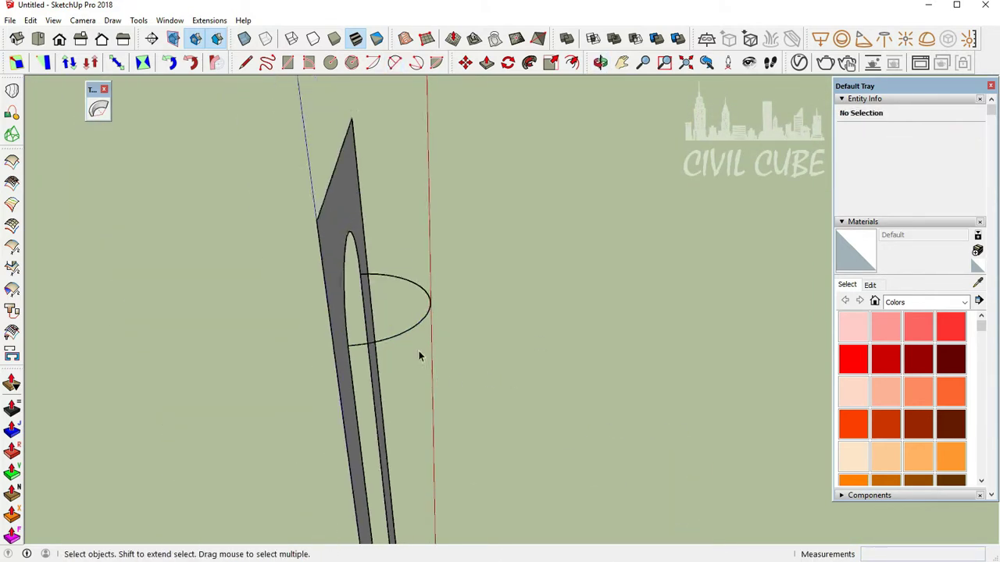
middle_drag(417, 352, 354, 271)
Loft by Spline from the arch to the horizontal arc, forming a quarter-dome cap.
click(98, 110)
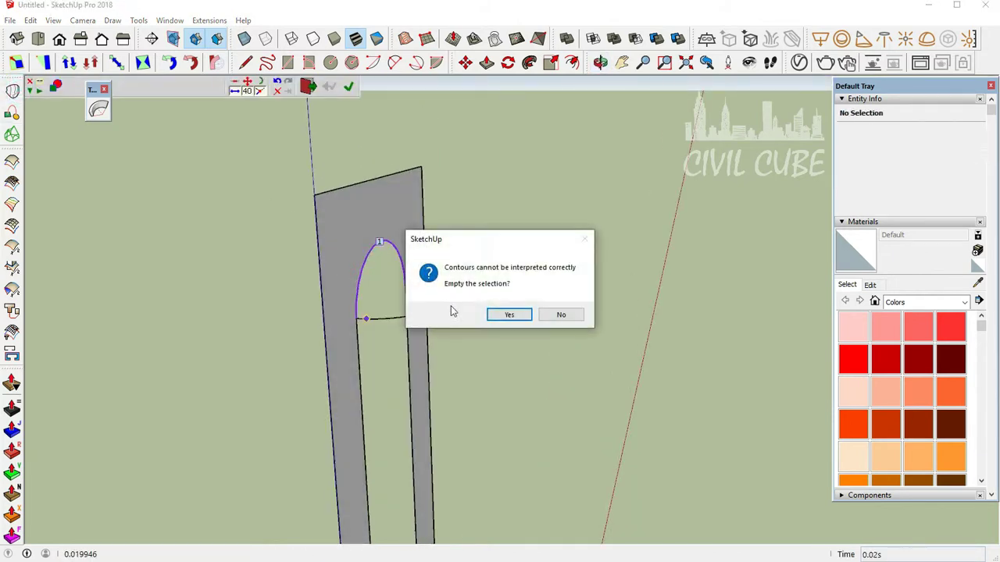
click(508, 314)
click(395, 214)
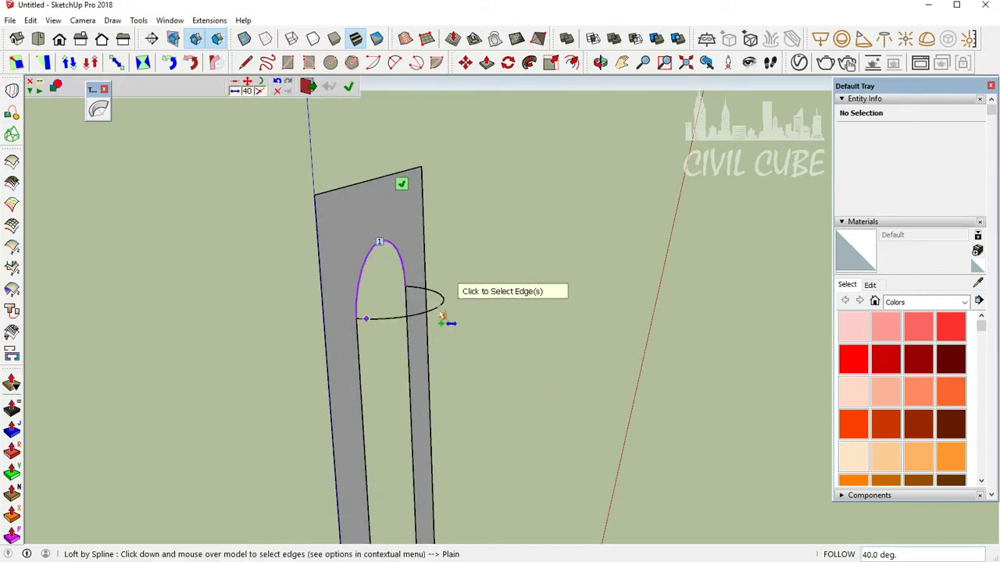
click(442, 285)
click(323, 92)
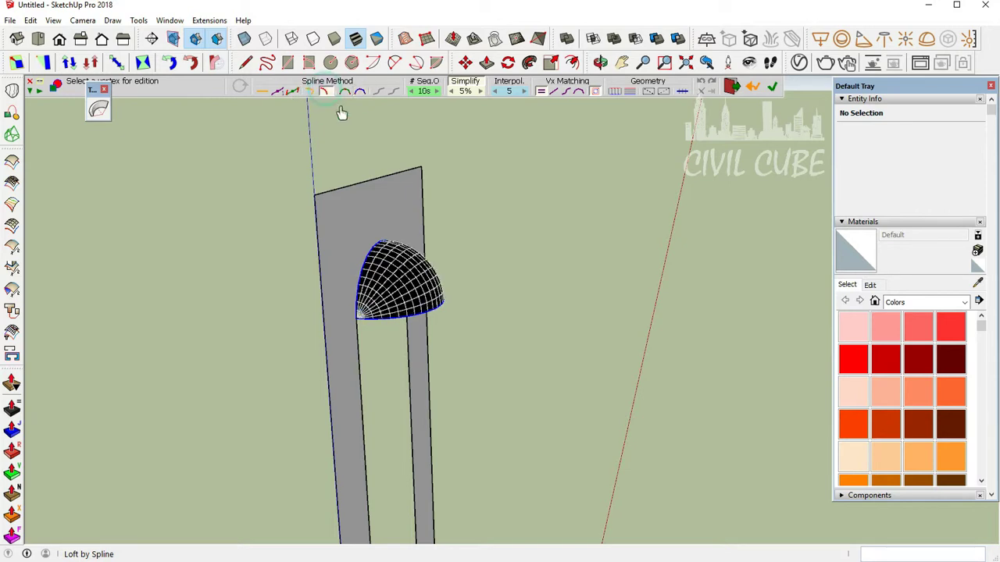
click(485, 232)
middle_drag(408, 324, 402, 263)
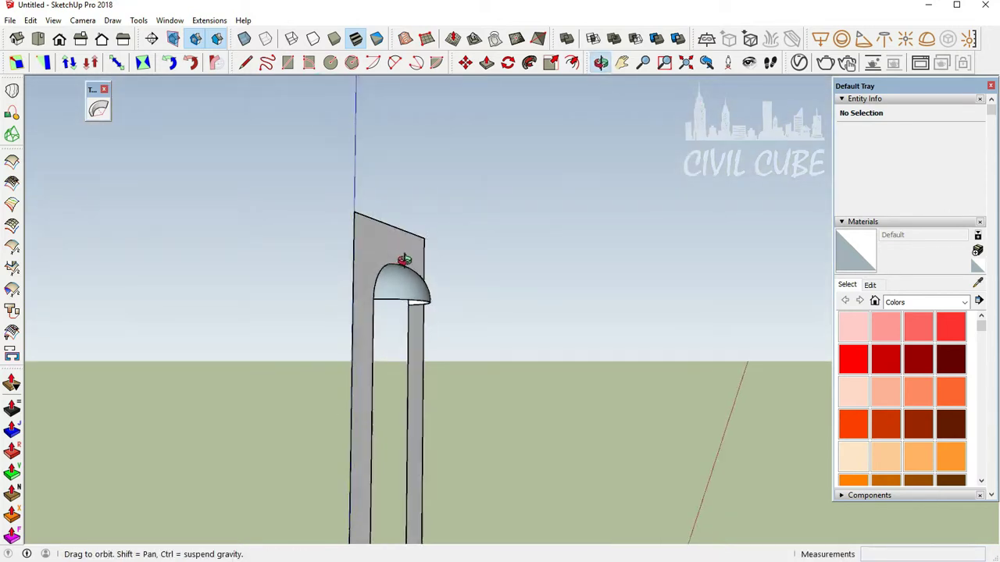
Extrude the arc by vector down to the frame's base, answering Yes to the prompts.
key(ctrl+z)
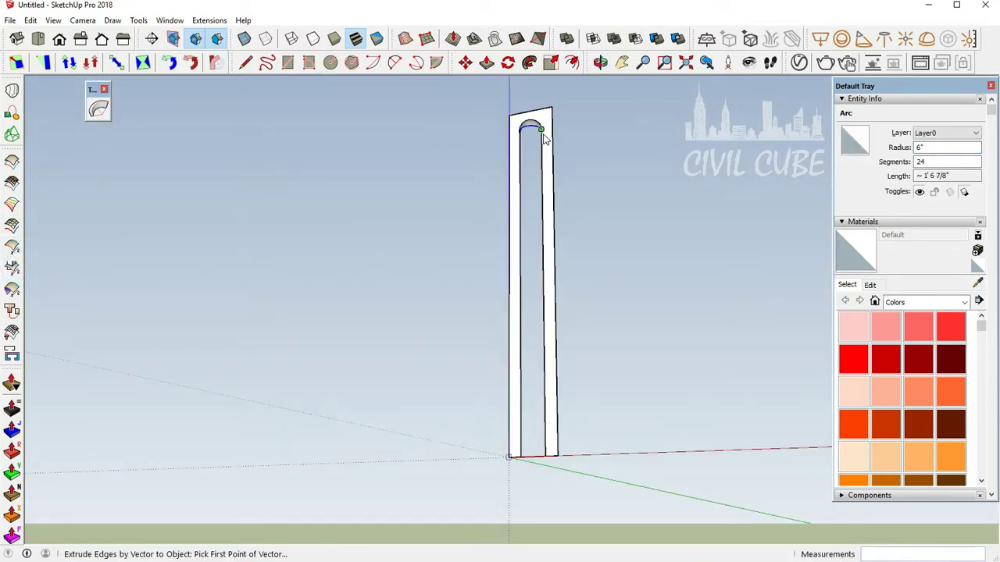
click(545, 139)
click(546, 458)
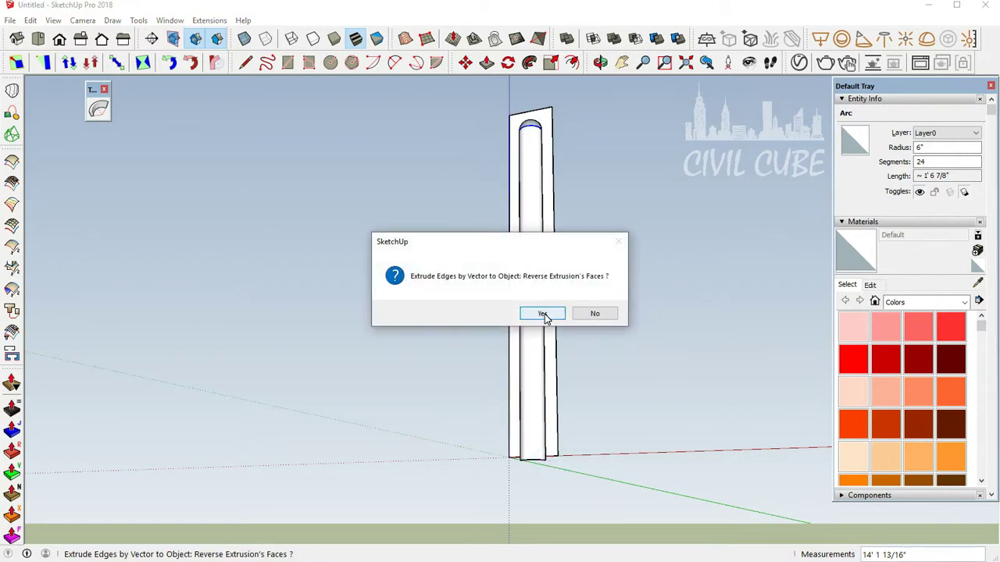
click(544, 313)
click(547, 314)
mouse_move(550, 315)
middle_down()
mouse_move(544, 367)
mouse_move(687, 373)
middle_up()
scroll(508, 190, up, 5)
Apply Orient Faces so the half-cylinder flute's faces point consistently.
right_click(504, 185)
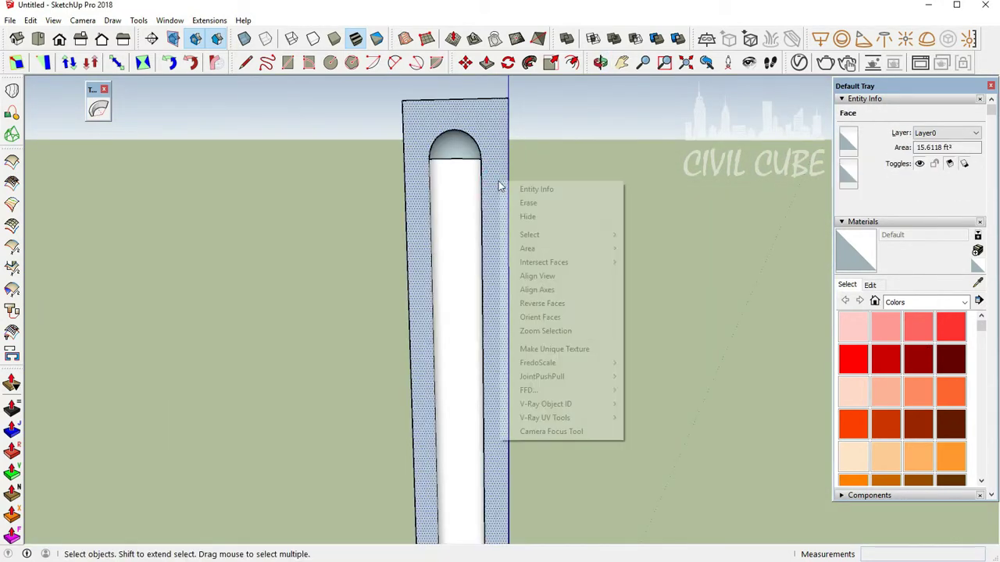
click(552, 319)
right_click(450, 145)
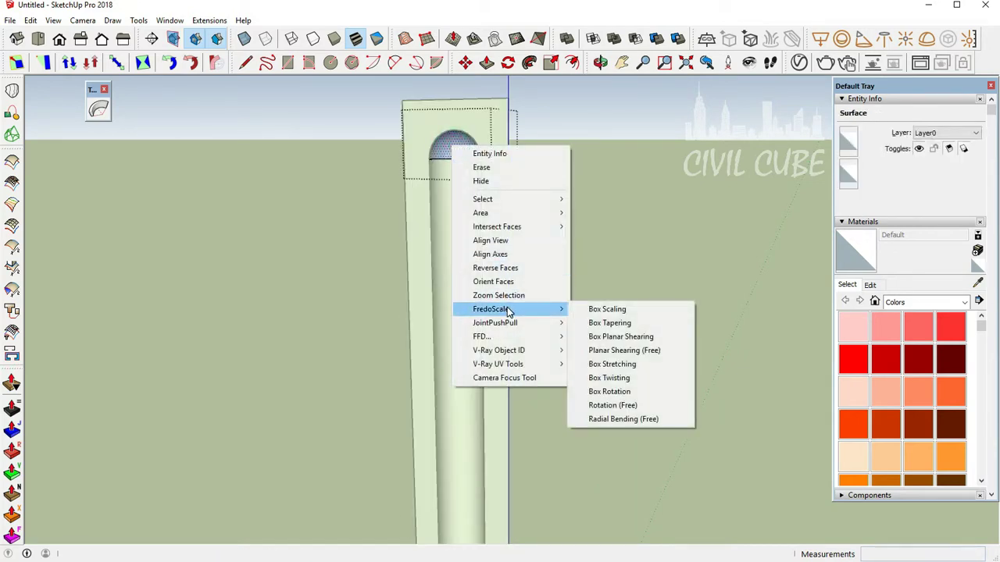
key(Escape)
click(560, 188)
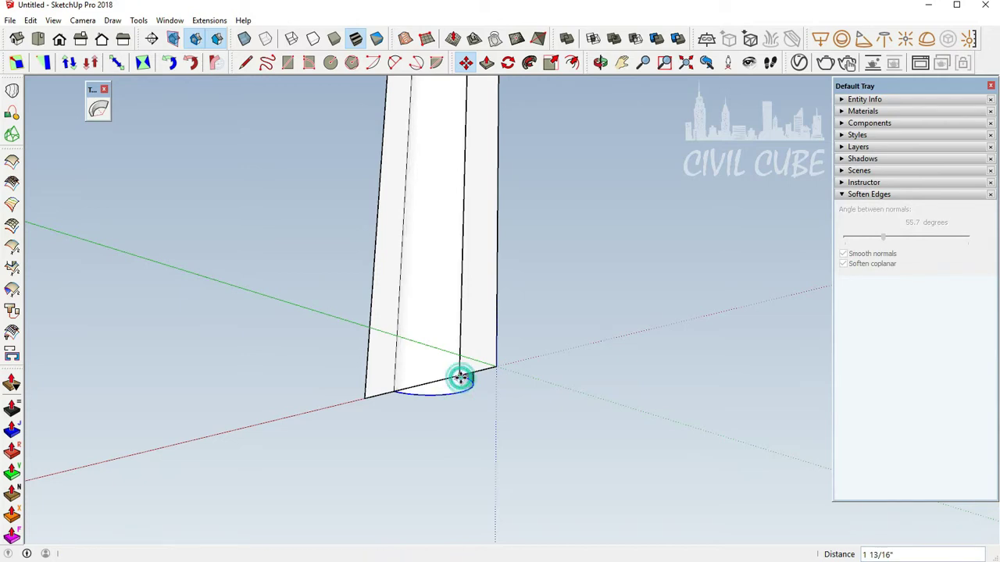
Orbit around the slab, select all its geometry, and group it with Ctrl+G.
middle_drag(460, 379, 231, 270)
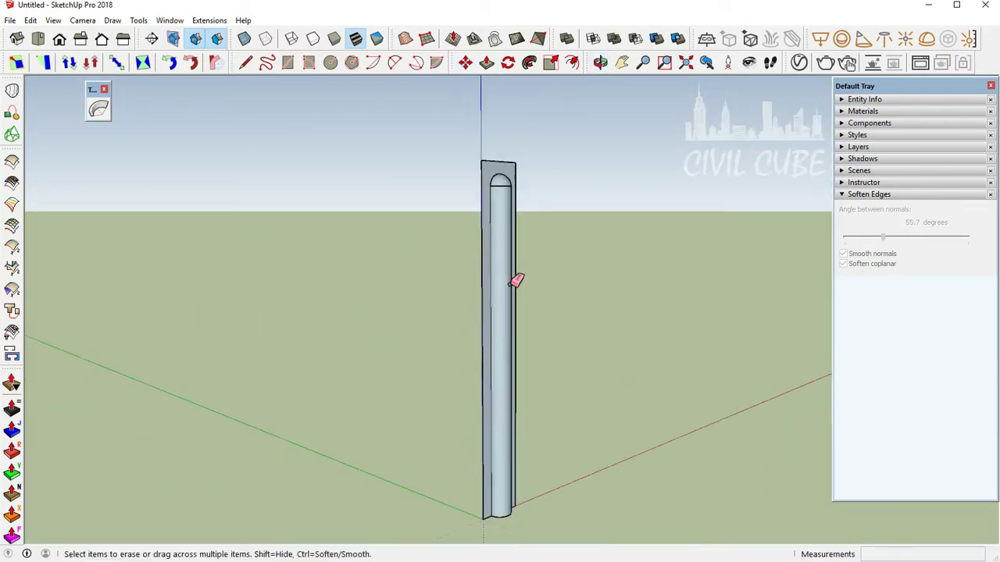
middle_drag(516, 278, 898, 258)
middle_drag(402, 346, 517, 480)
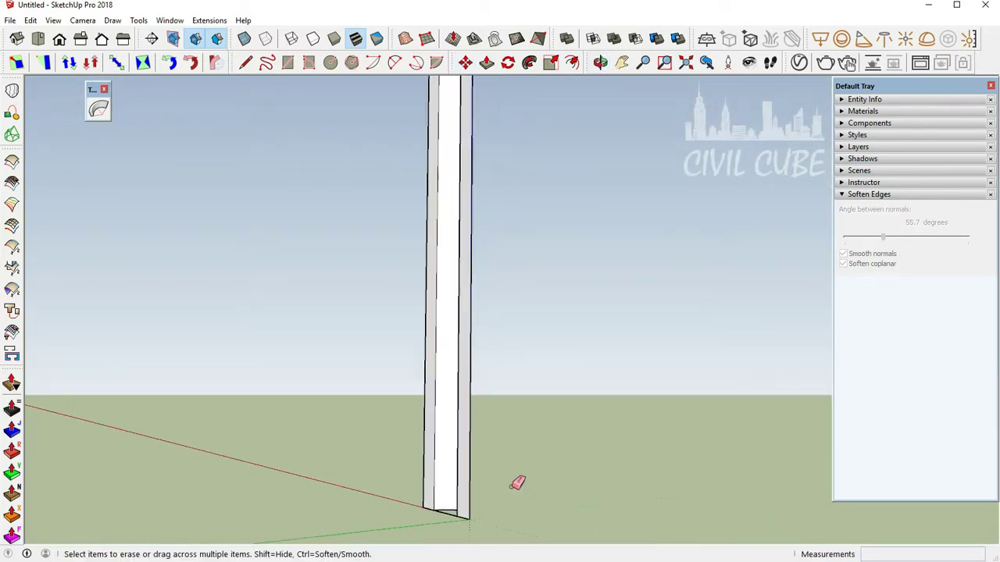
mouse_move(409, 513)
middle_down()
mouse_move(206, 462)
mouse_move(526, 463)
middle_up()
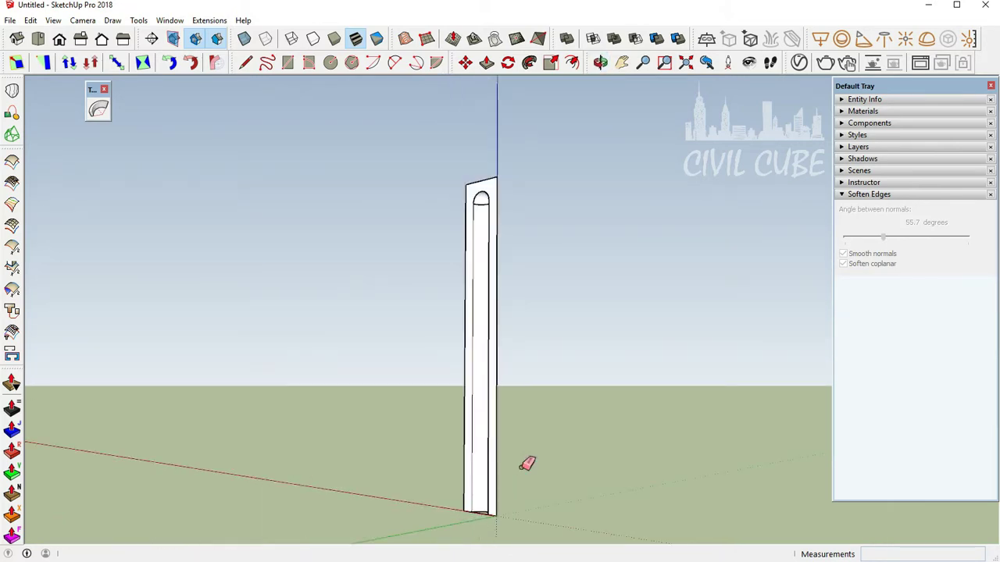
drag(526, 464, 391, 135)
key(ctrl+g)
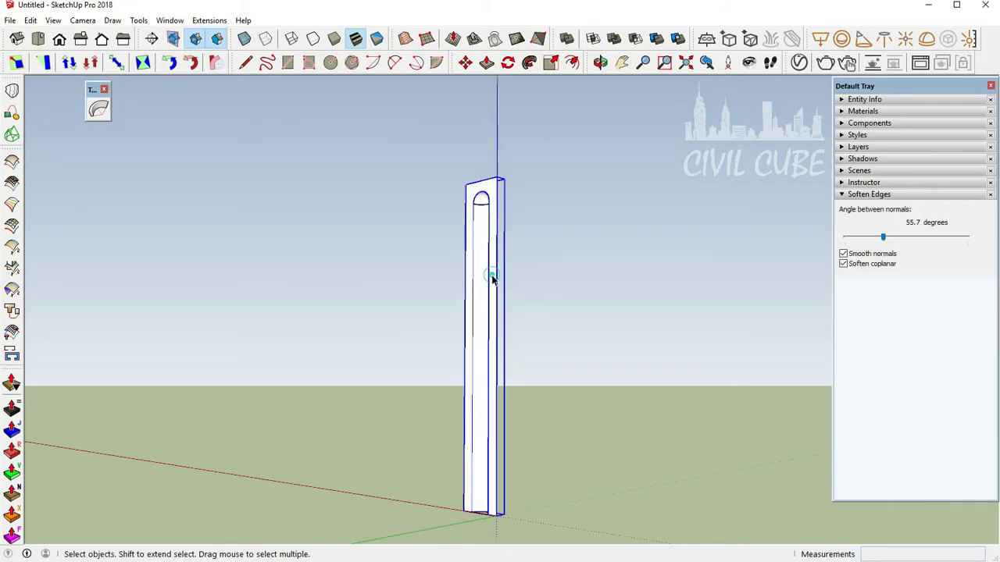
Copy the slab group directly below and flip the copy along the group's blue axis.
click(465, 184)
key(ctrl)
scroll(459, 523, up, 3)
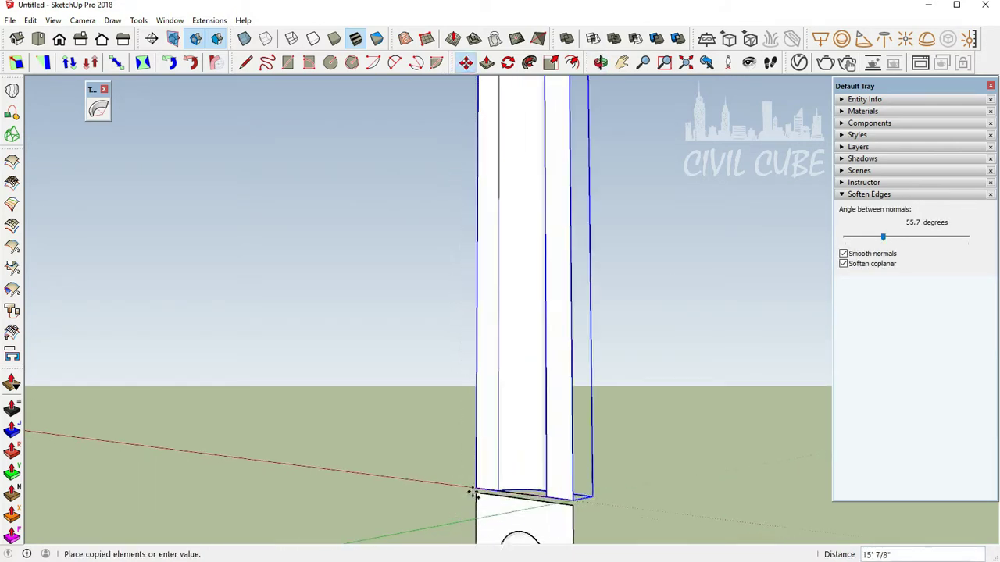
click(473, 491)
scroll(487, 313, down, 2)
right_click(530, 430)
mouse_move(591, 311)
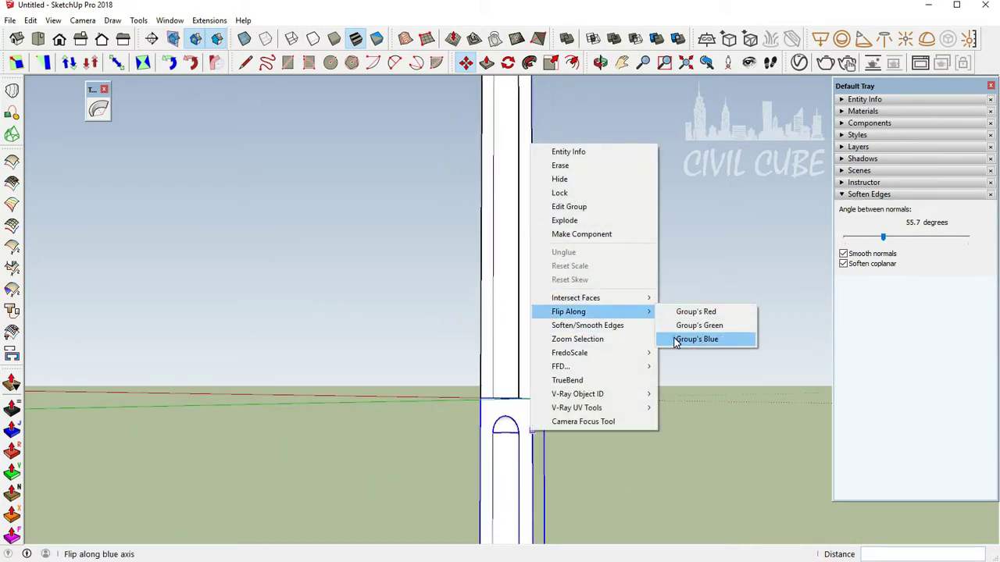
click(676, 339)
mouse_move(439, 208)
middle_down()
mouse_move(489, 232)
mouse_move(225, 424)
mouse_move(371, 318)
mouse_move(812, 399)
middle_up()
Explode the upper slab group so it merges with the flipped copy.
key(m)
scroll(522, 261, up, 2)
key(space)
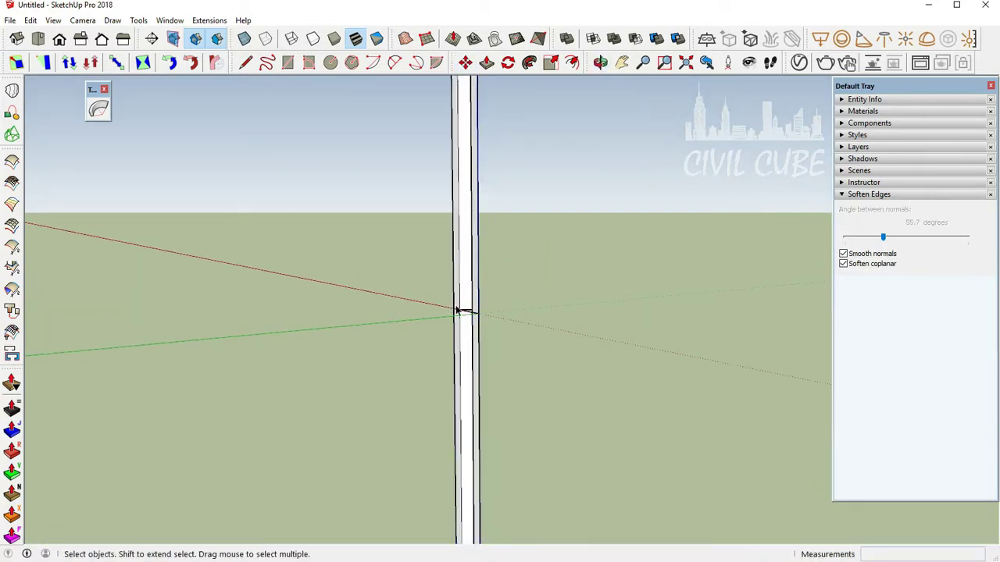
right_click(469, 335)
click(461, 217)
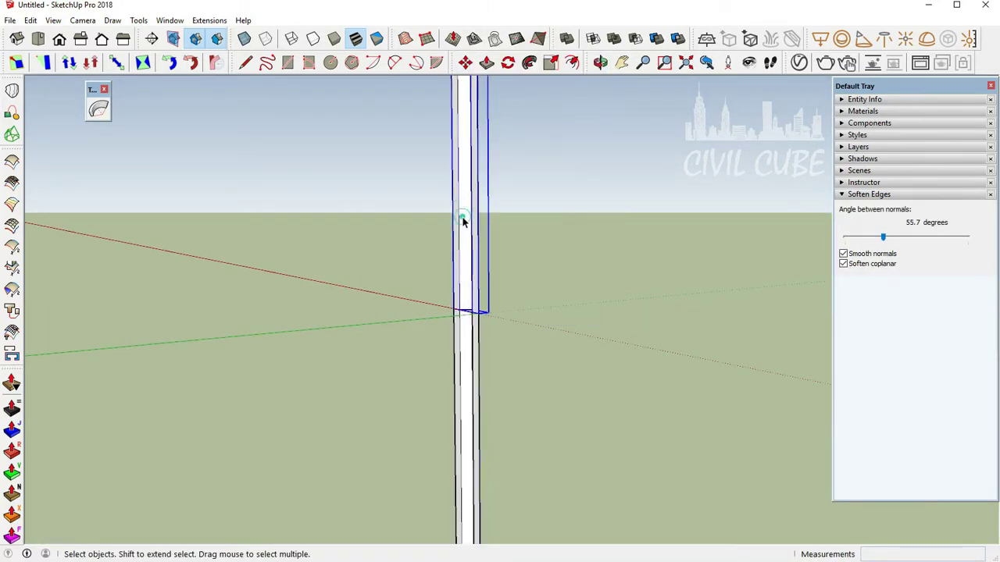
right_click(463, 217)
click(496, 295)
Inspect the seam where the halves join and select the entire full-length slab.
scroll(468, 324, up, 2)
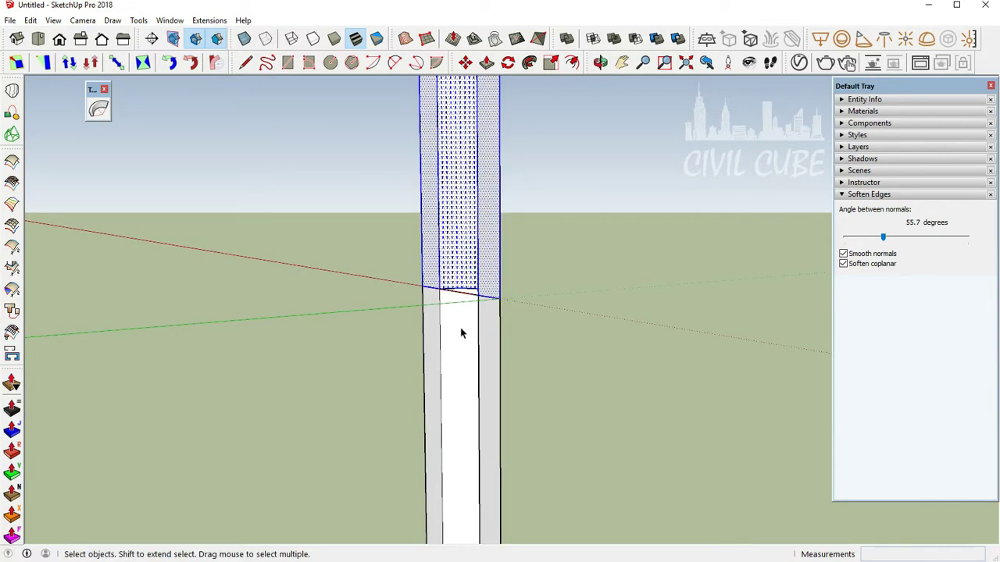
click(462, 329)
click(456, 289)
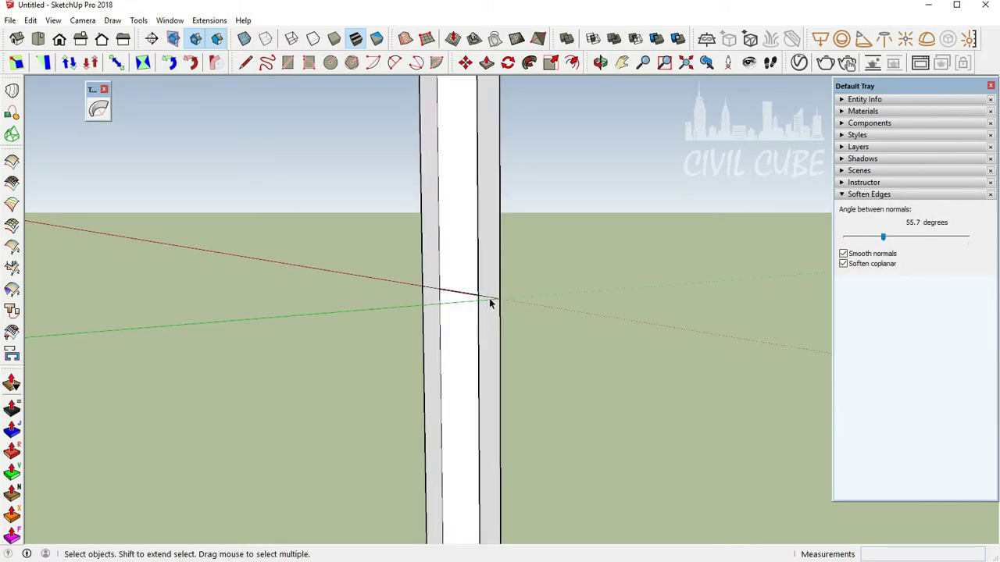
middle_drag(432, 292, 460, 266)
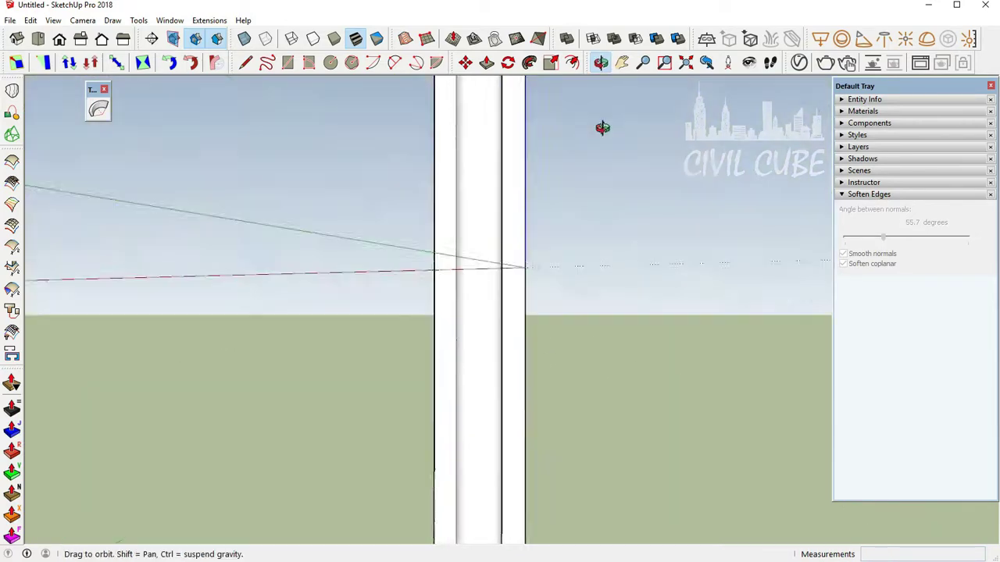
middle_drag(467, 294, 552, 309)
scroll(553, 310, down, 3)
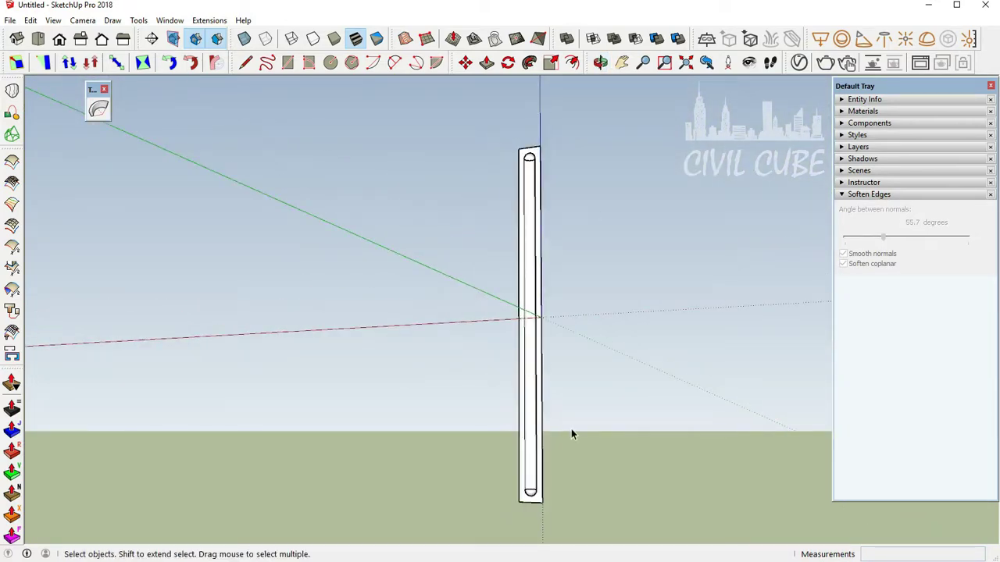
triple_click(542, 381)
right_click(548, 385)
click(700, 430)
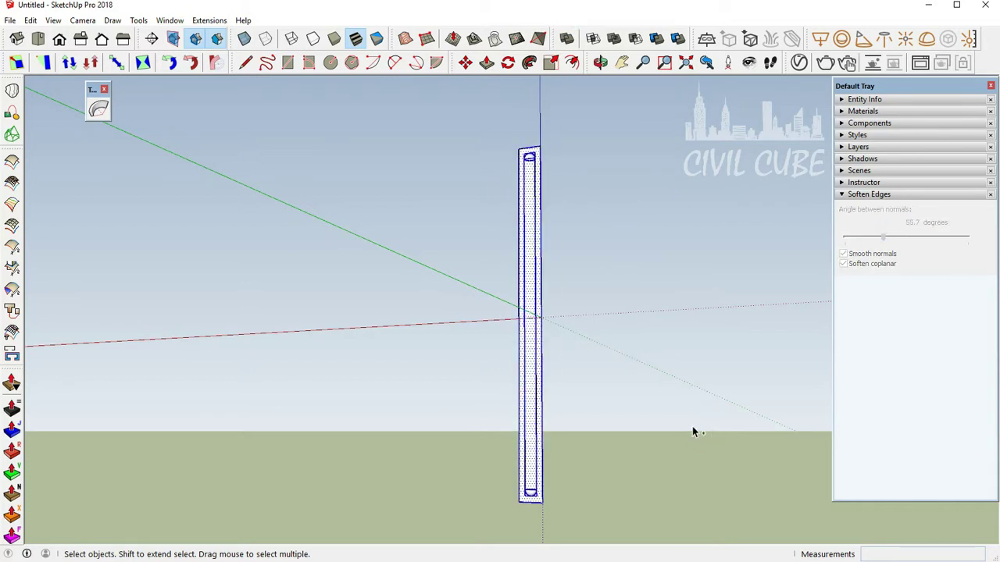
Move the full-length slab so its bottom corner sits on the axis origin.
click(616, 397)
click(536, 467)
click(547, 515)
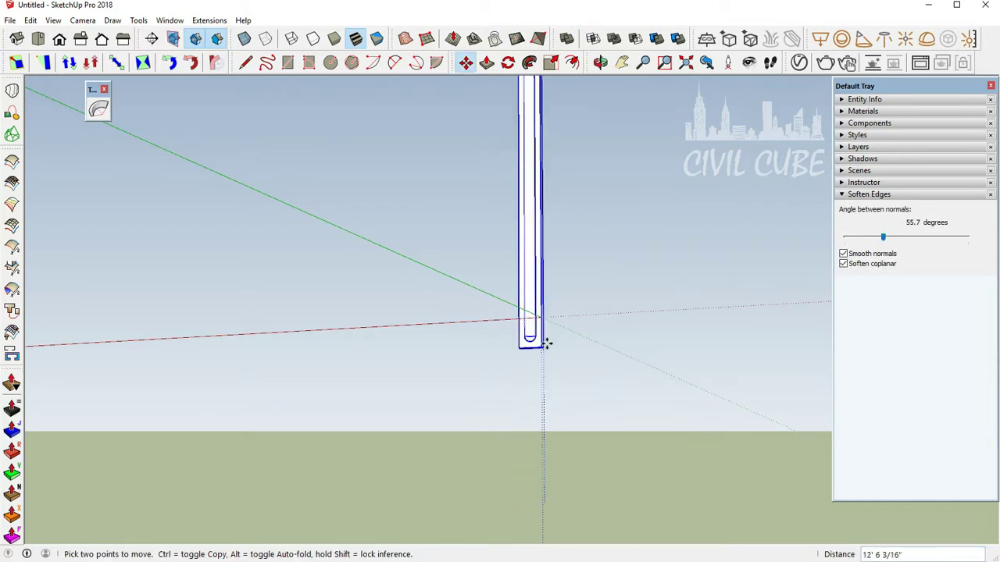
click(544, 318)
mouse_move(544, 319)
middle_down()
mouse_move(593, 484)
mouse_move(549, 356)
middle_up()
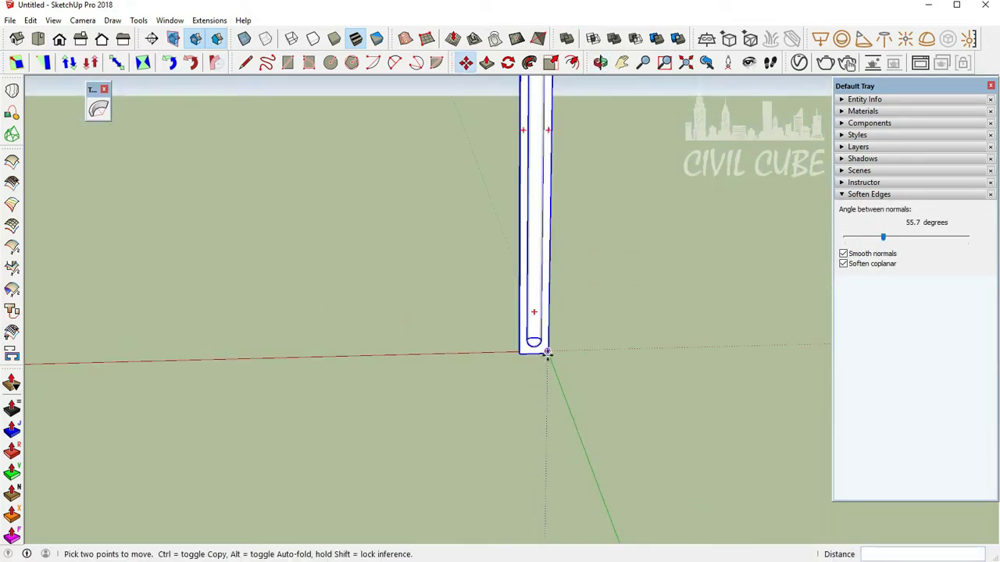
scroll(552, 328, up, 3)
Copy the slab 2' sideways, array it 10x, and select the whole fluted panel.
key(ctrl)
click(544, 327)
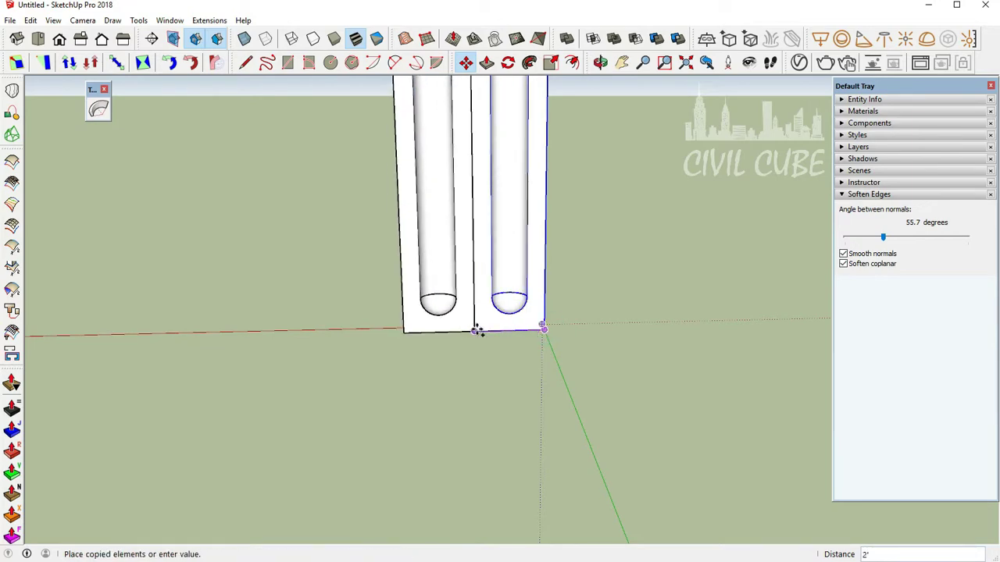
key(Return)
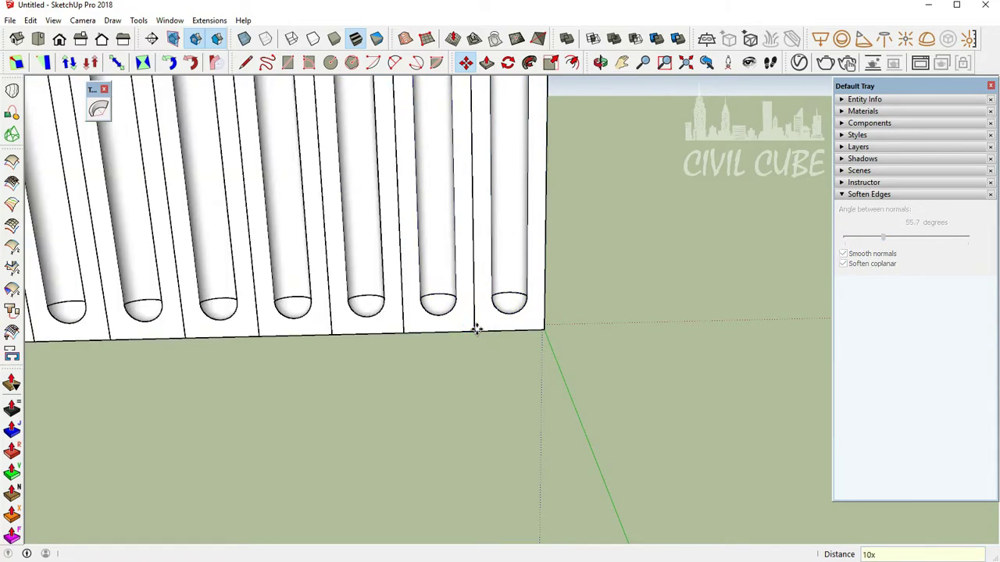
scroll(488, 413, down, 3)
mouse_move(502, 495)
middle_down()
mouse_move(613, 467)
mouse_move(546, 514)
middle_up()
scroll(521, 460, up, 2)
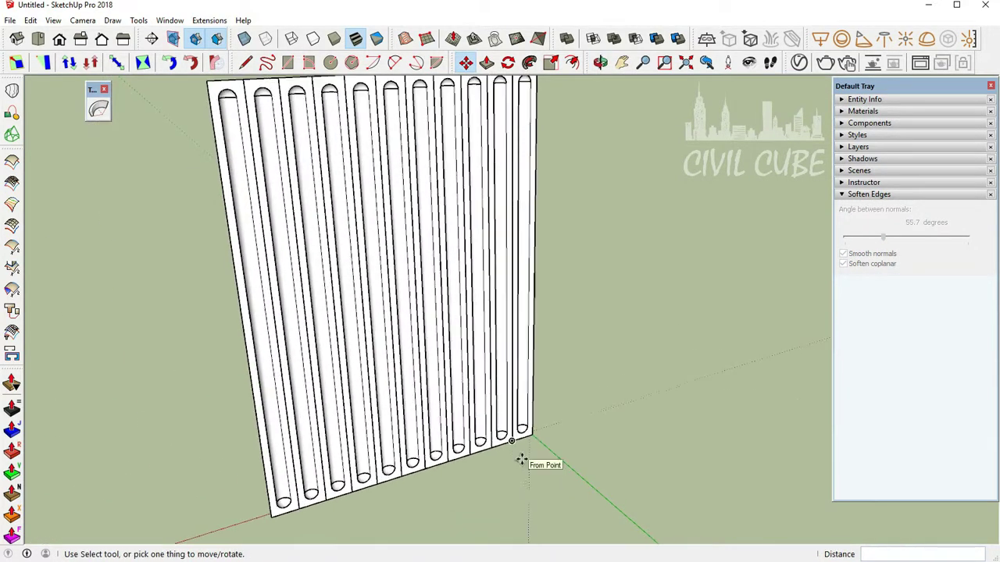
key(ctrl+a)
TrueBend the fluted panel to a 360° angle and commit it as a round column.
scroll(388, 295, down, 2)
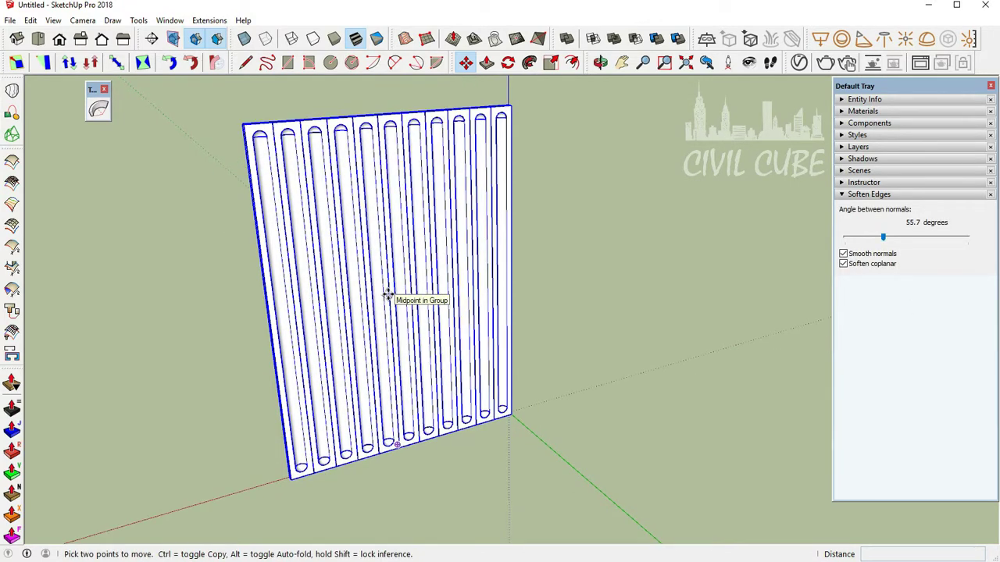
right_click(388, 293)
click(442, 90)
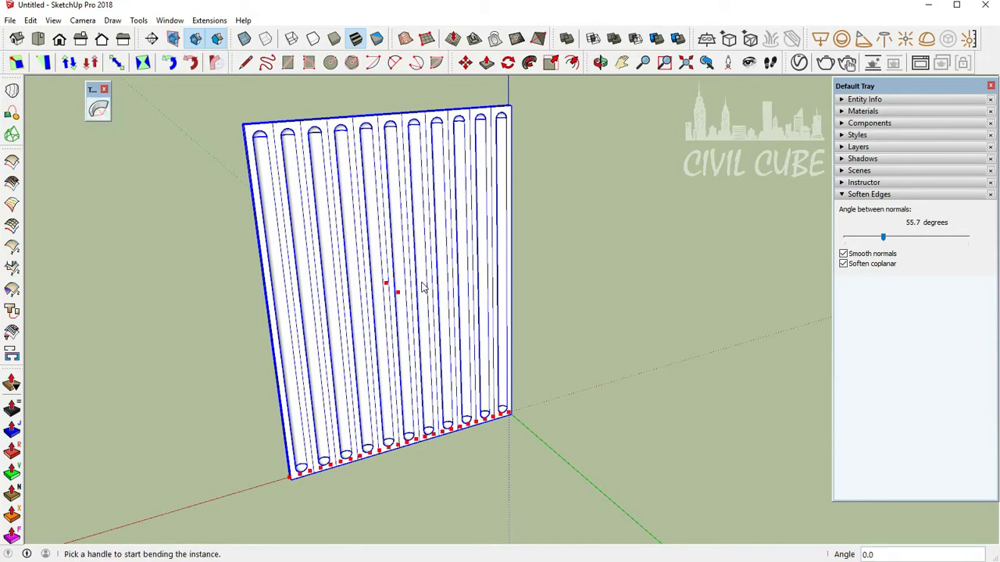
drag(398, 294, 346, 252)
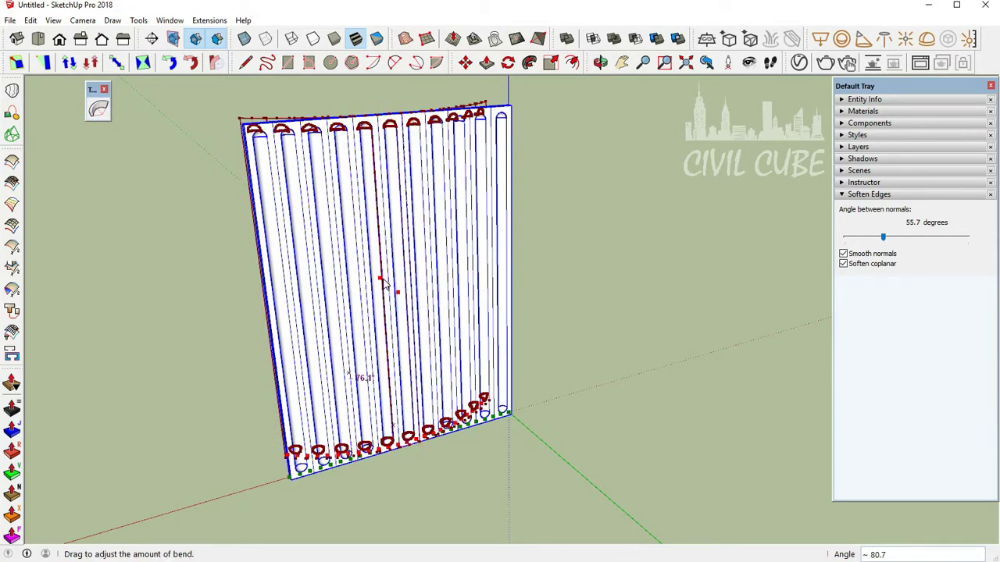
right_click(350, 255)
click(375, 260)
scroll(391, 323, down, 3)
middle_drag(390, 320, 376, 204)
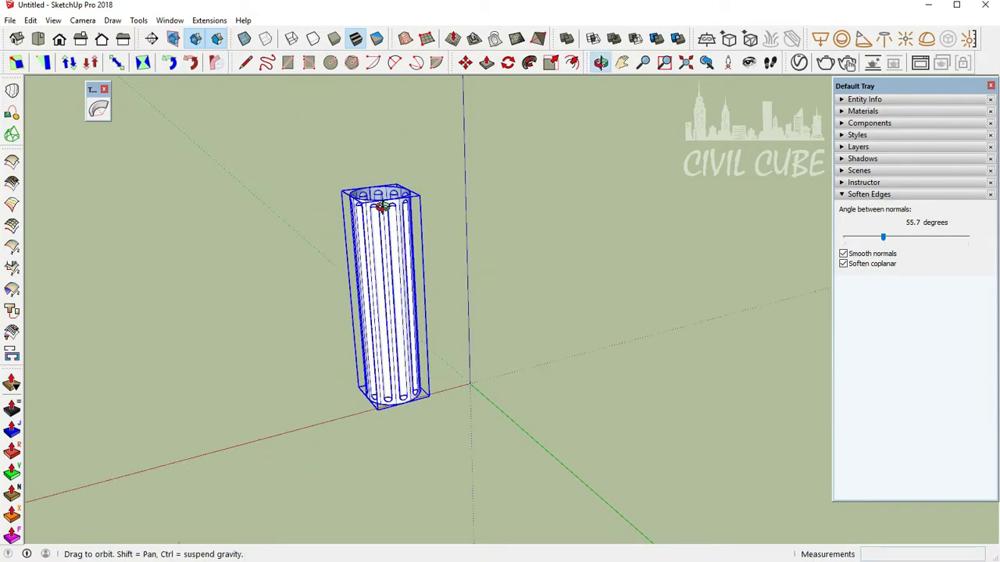
Start Box Tapering on the column and pull a top corner grip to narrow it.
scroll(375, 205, up, 5)
middle_drag(473, 148, 469, 203)
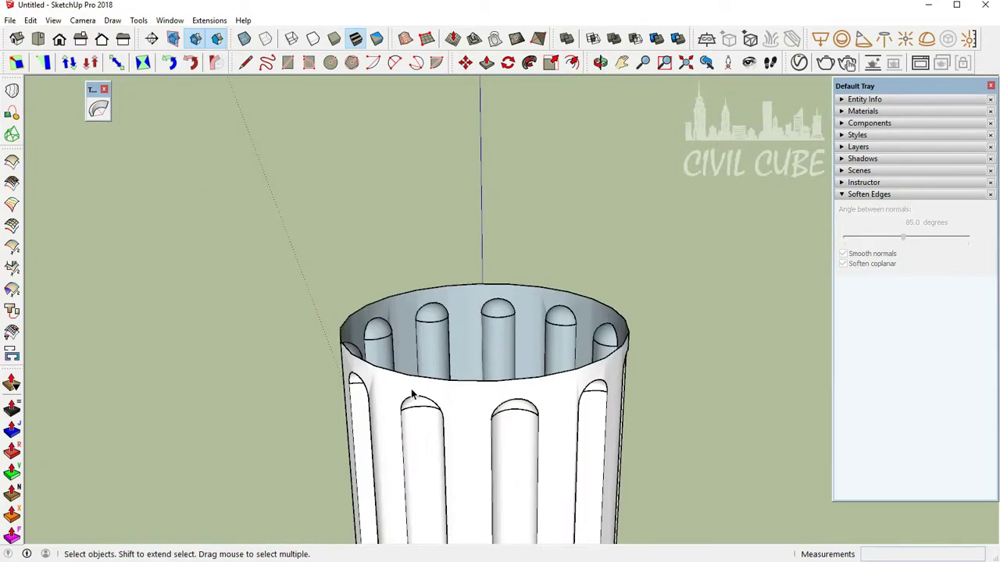
click(33, 69)
middle_drag(520, 350, 557, 411)
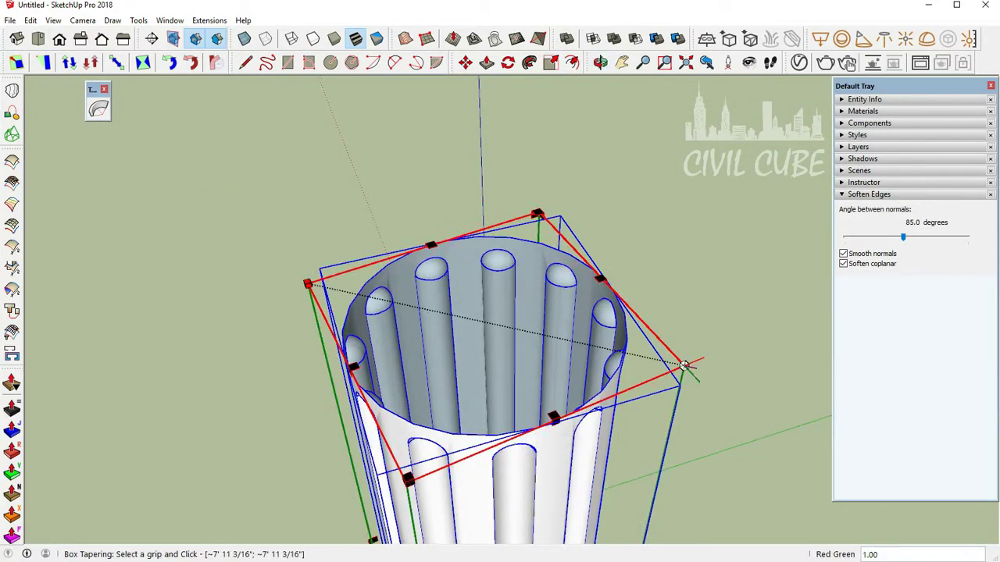
middle_drag(271, 247, 283, 257)
click(282, 257)
click(627, 317)
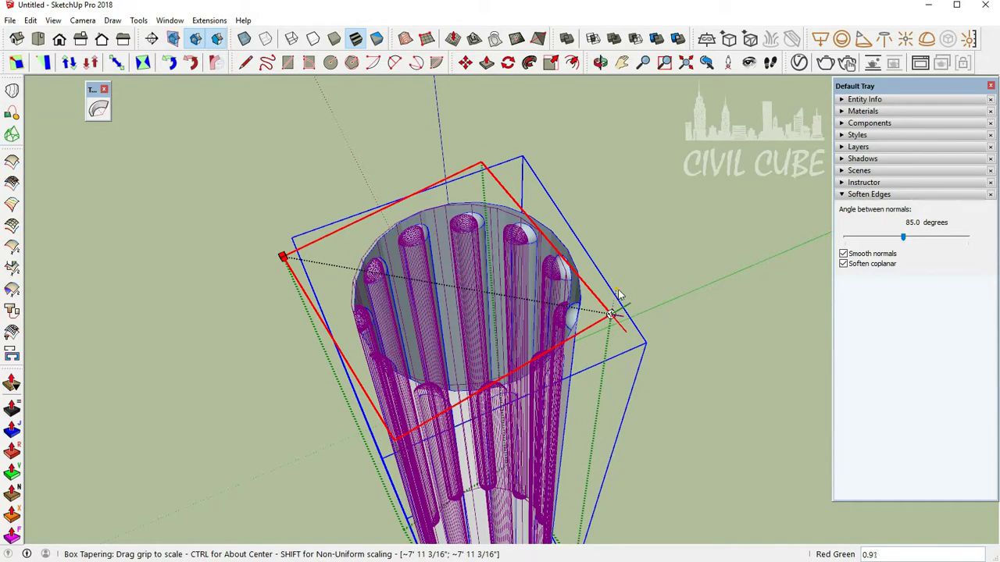
click(634, 302)
mouse_move(650, 183)
middle_down()
mouse_move(547, 156)
mouse_move(573, 115)
mouse_move(585, 297)
middle_up()
scroll(573, 115, up, 5)
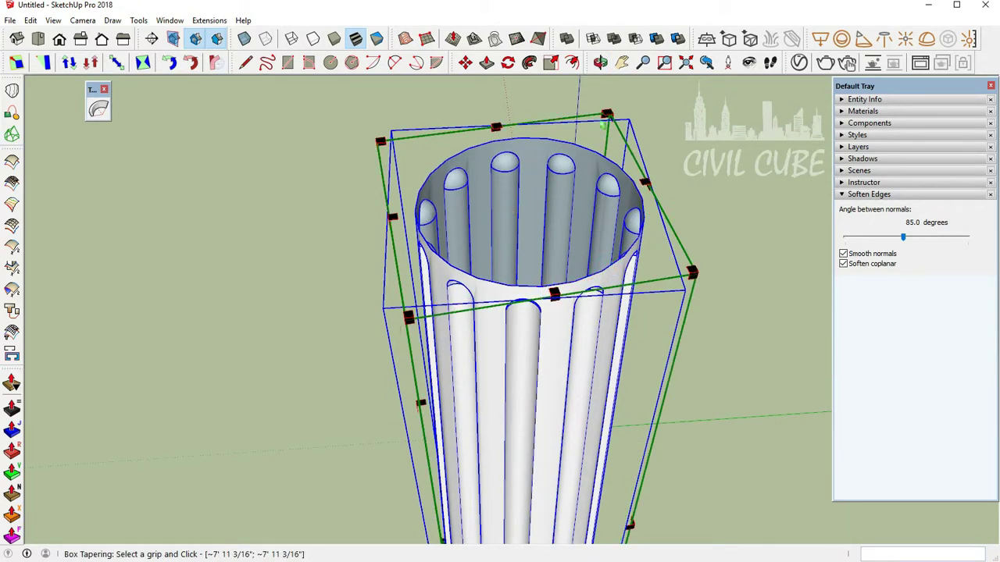
Taper the column's top corner to 0.90 scale and view the column at horizon level.
click(606, 115)
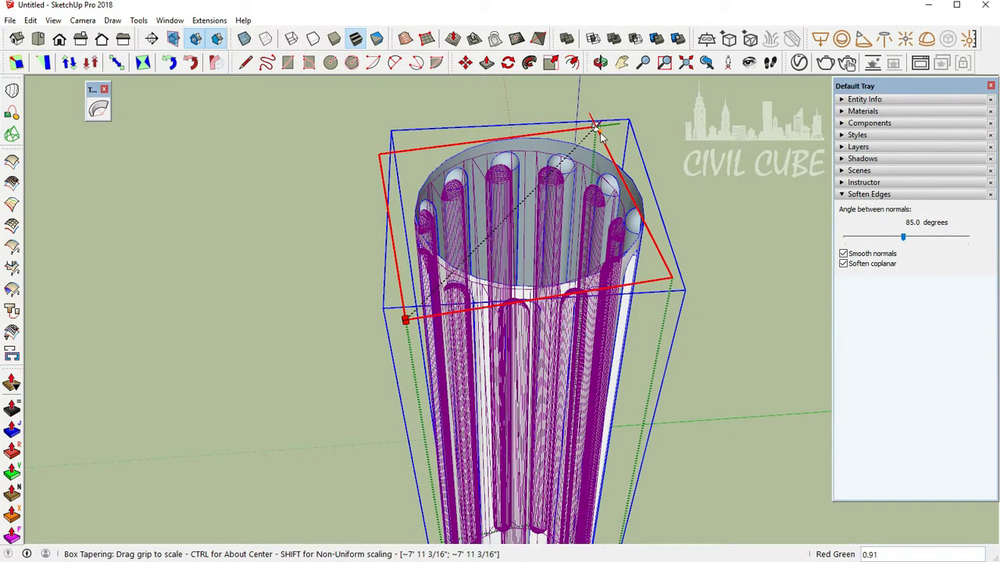
click(594, 128)
middle_drag(453, 270, 370, 188)
scroll(370, 187, down, 5)
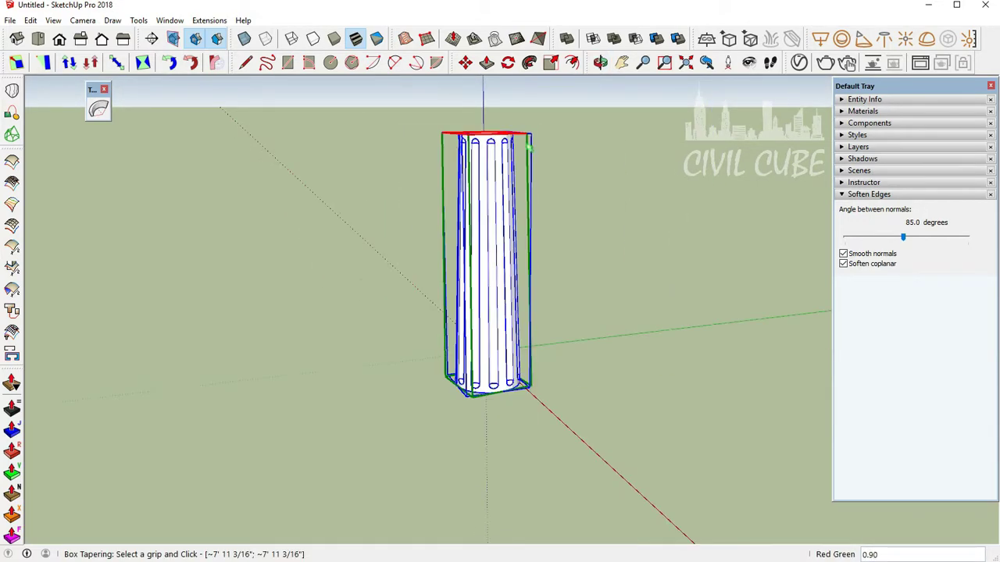
mouse_move(469, 156)
middle_down()
mouse_move(625, 158)
mouse_move(359, 193)
middle_up()
key(space)
Draw a line across the column's top rim to close the top face.
click(359, 193)
key(Escape)
key(l)
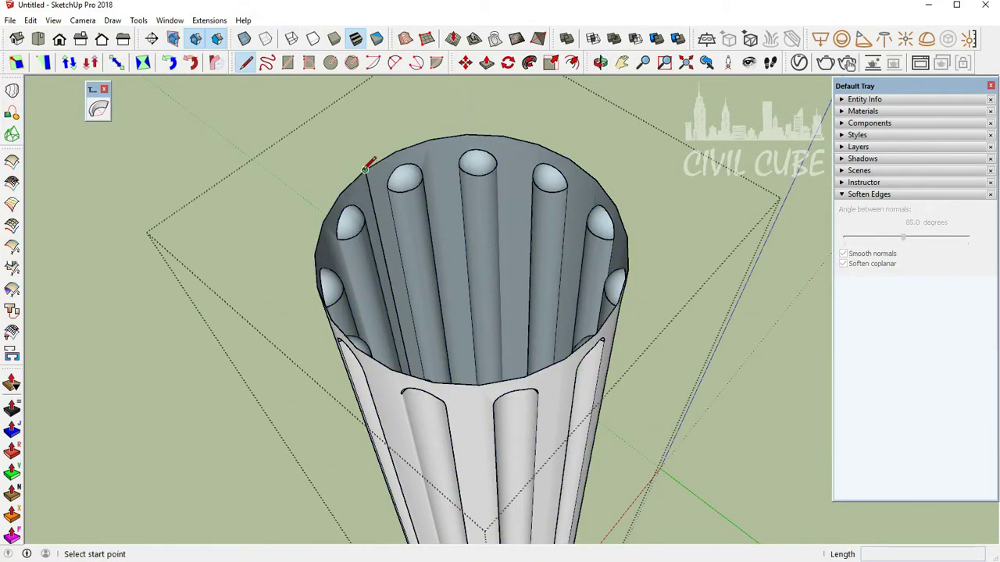
click(365, 170)
click(712, 414)
Draw an upright guide square above the rim with an arc inside it from the rim corner.
middle_drag(667, 429, 785, 226)
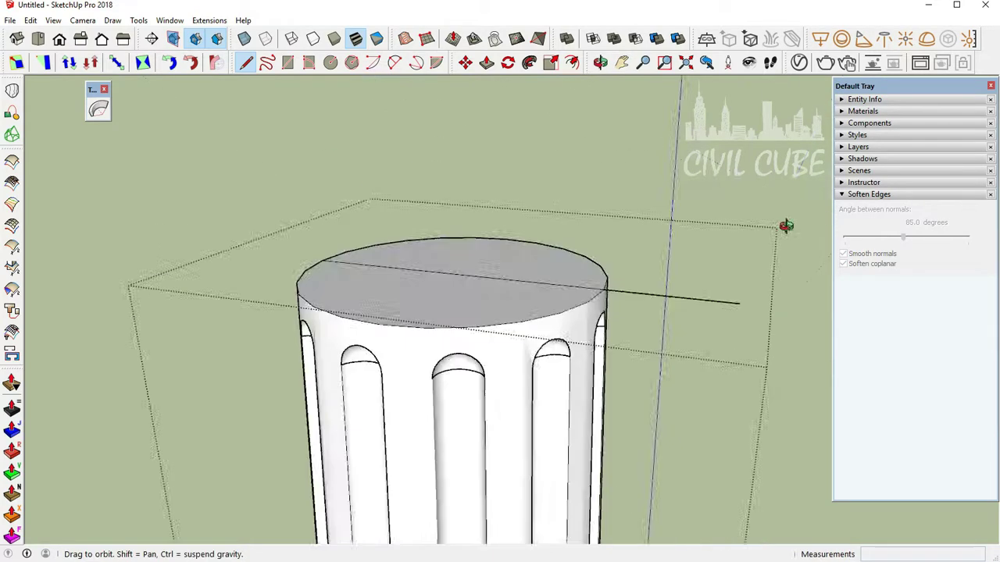
key(Escape)
key(r)
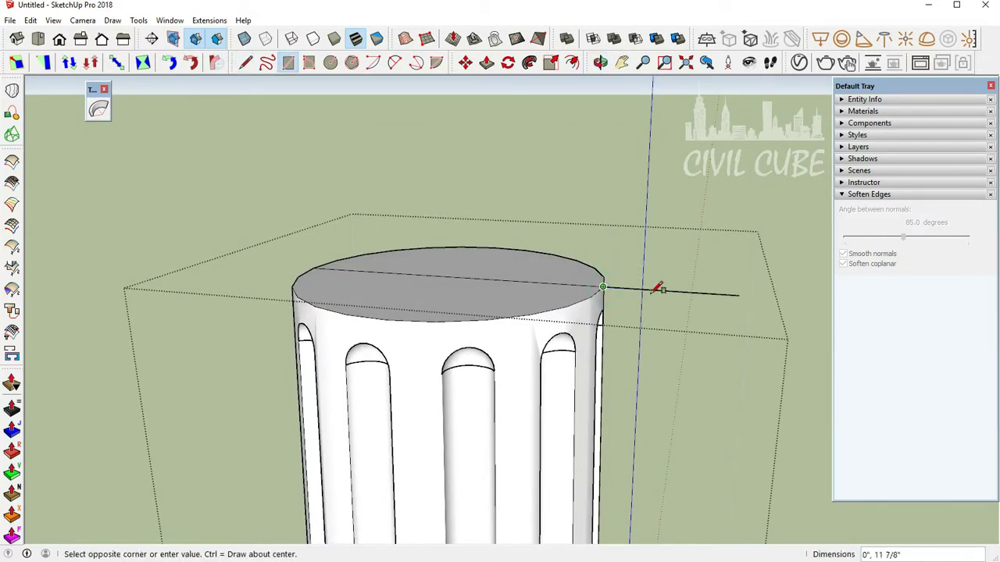
middle_drag(651, 242, 673, 338)
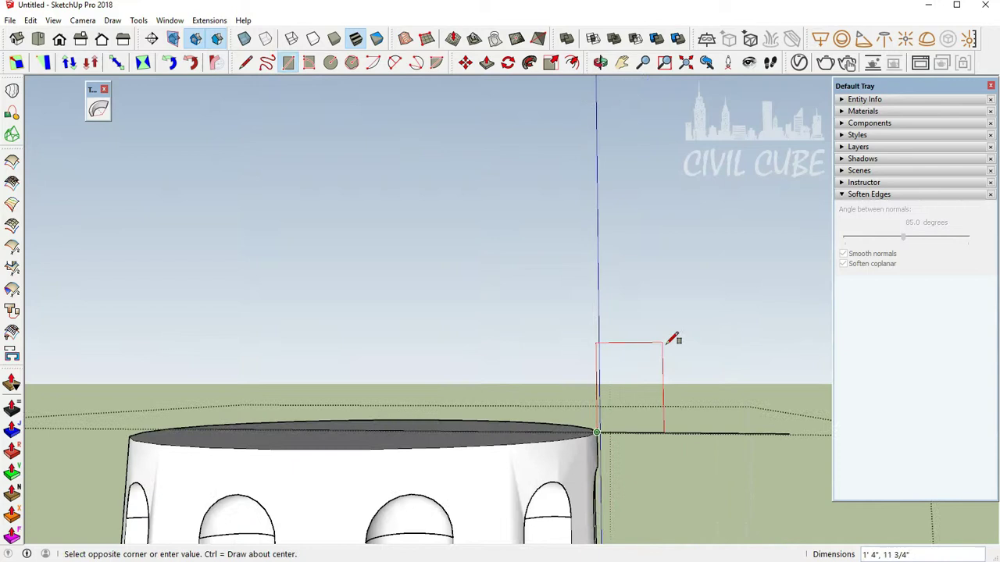
click(703, 326)
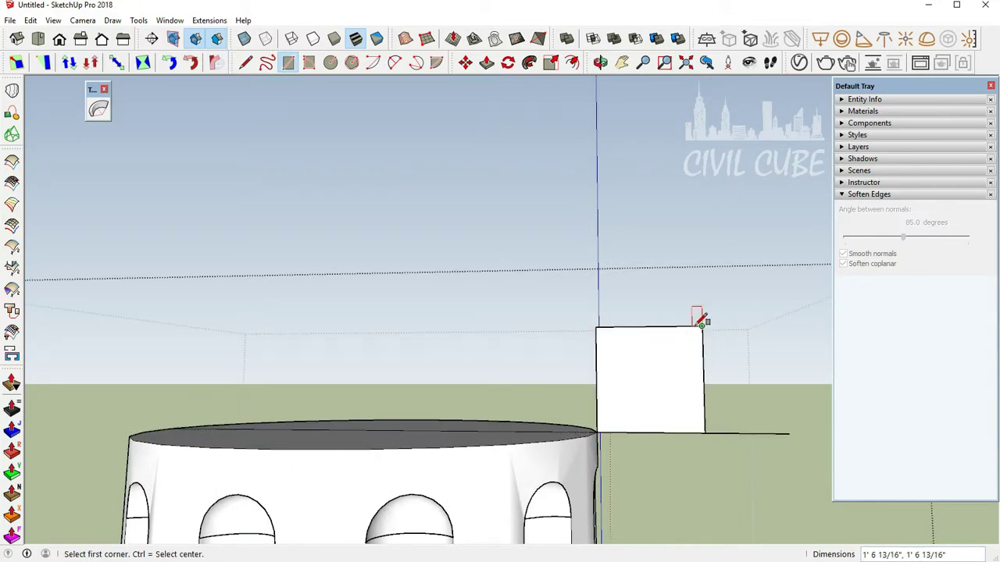
click(597, 431)
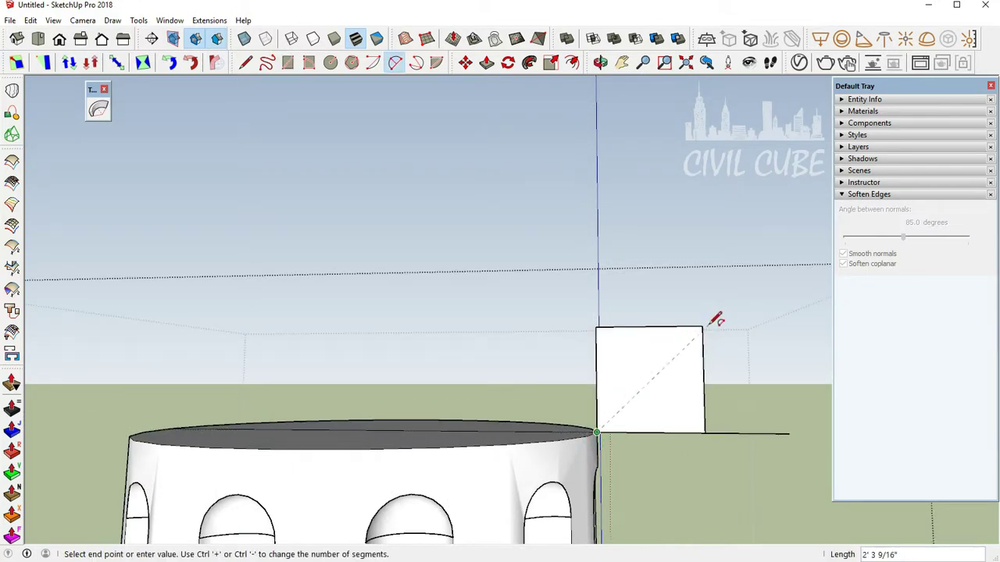
click(700, 379)
Copy the arc to the square's top-right corner and erase the square, leaving the two-arc curve.
key(space)
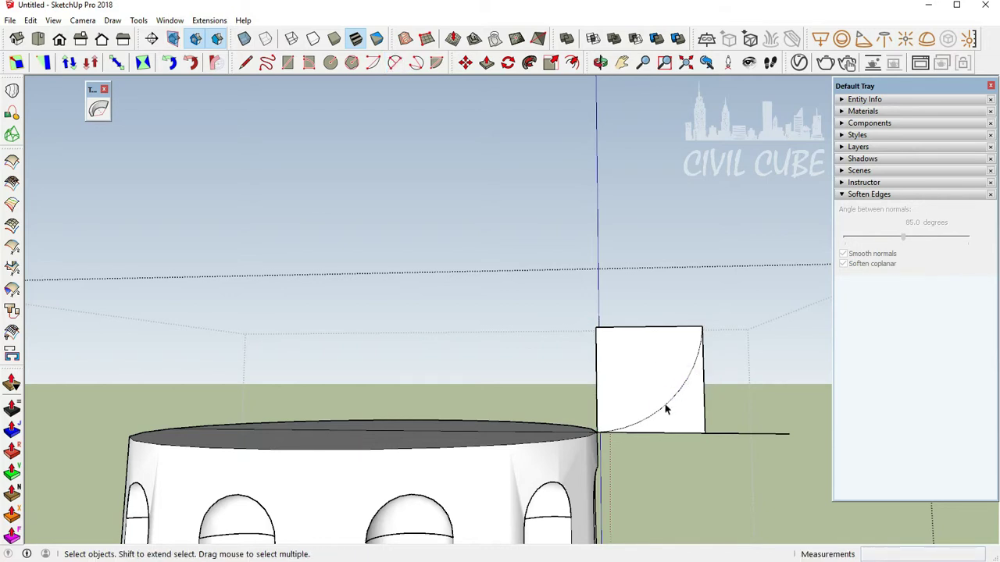
click(597, 432)
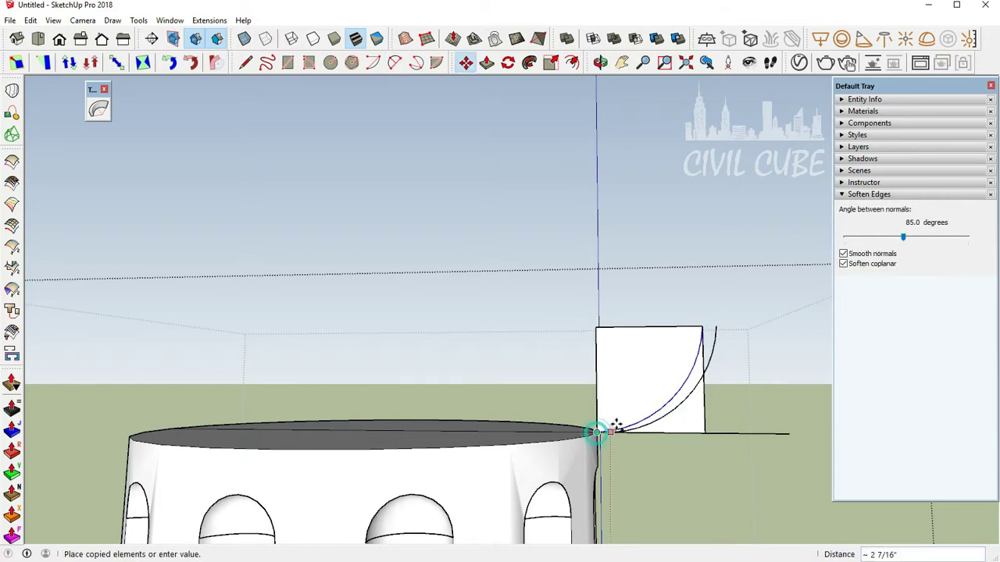
click(703, 325)
key(e)
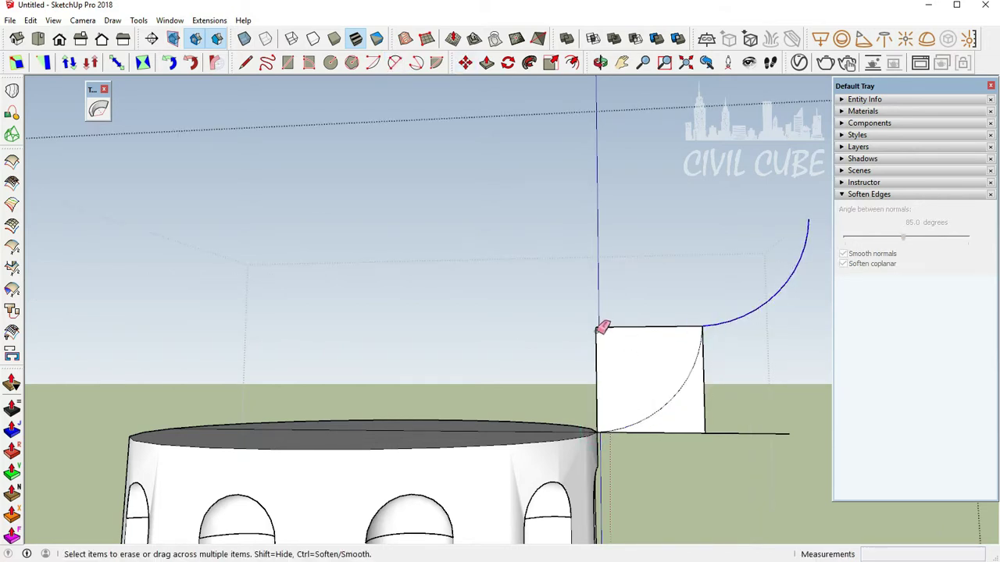
click(597, 335)
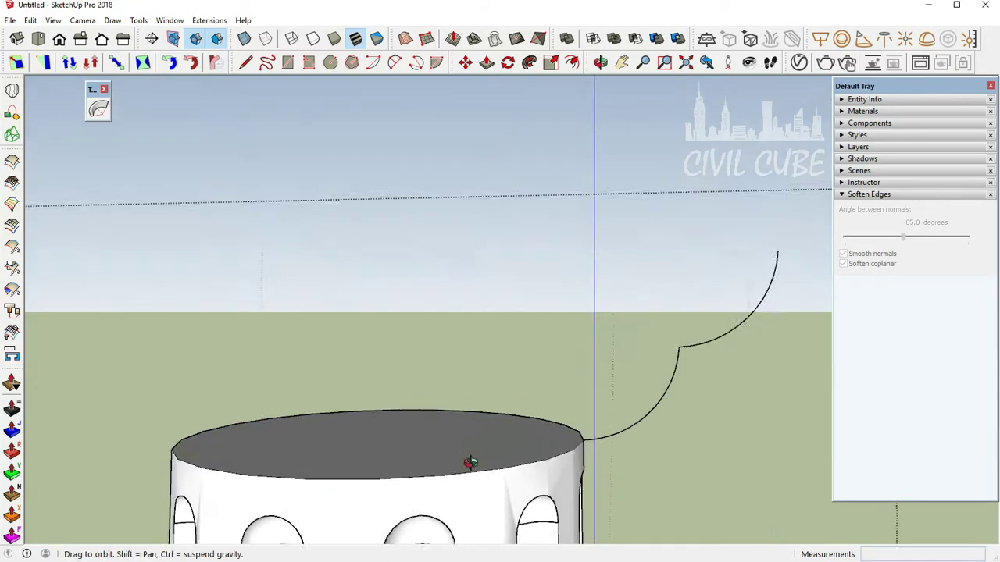
middle_drag(472, 429, 469, 464)
key(space)
Delete the column's top face and set up a Curviloft loft with the top rim and curved profile.
click(469, 463)
key(Delete)
click(30, 65)
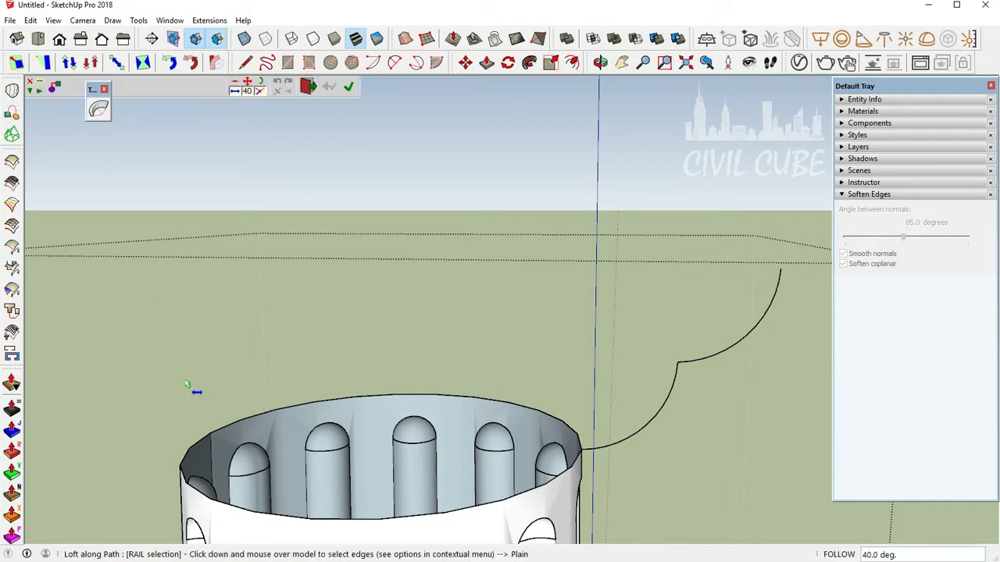
click(227, 414)
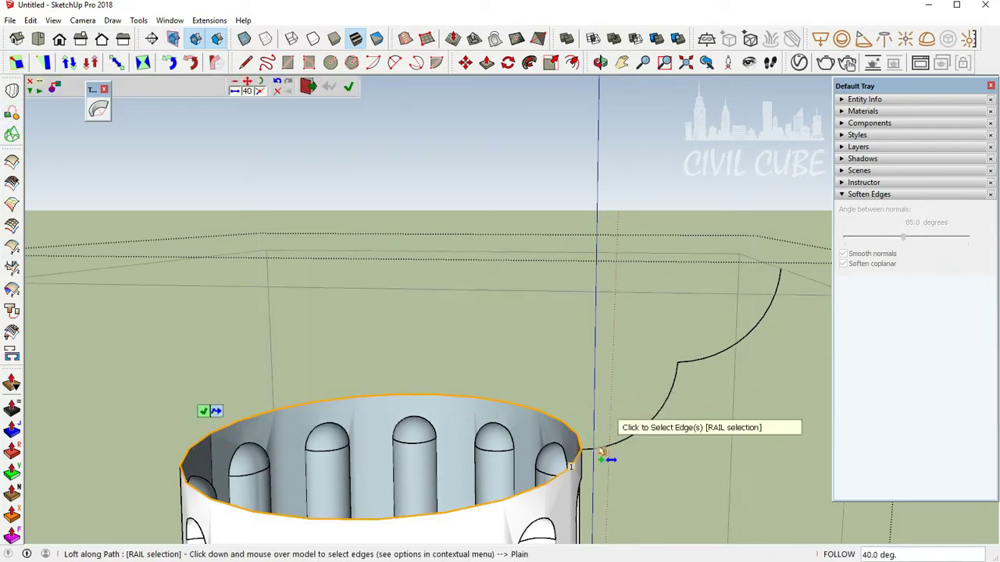
click(664, 395)
click(709, 331)
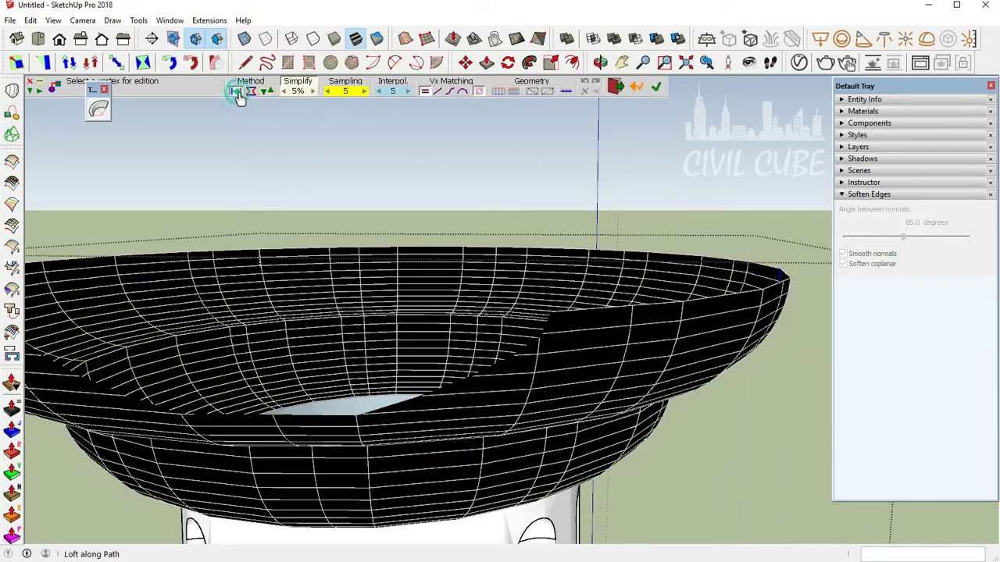
Generate the loft into a smooth flared capital and dismiss the loft options.
scroll(528, 253, down, 3)
scroll(677, 252, down, 2)
click(655, 87)
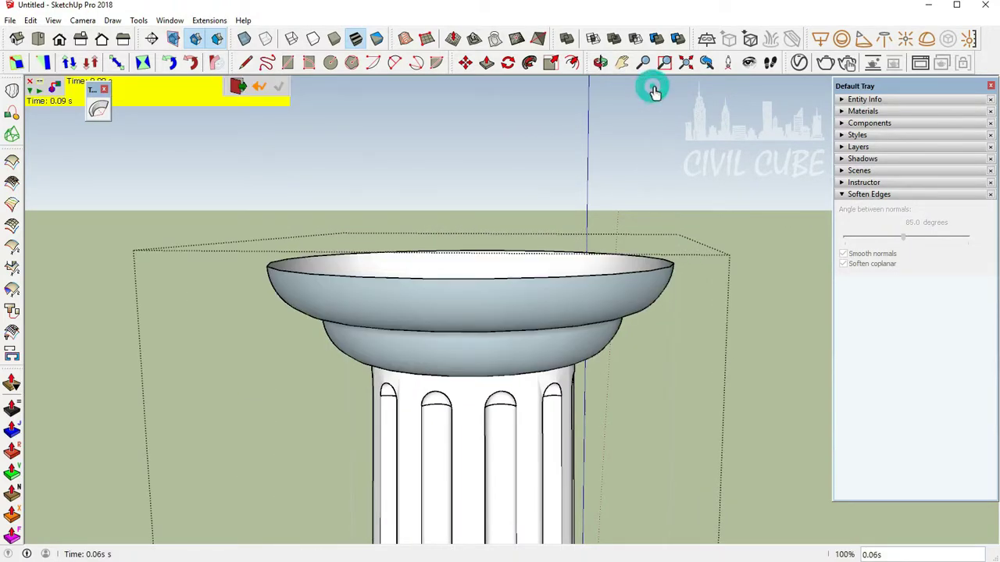
middle_drag(617, 141, 645, 164)
scroll(644, 164, down, 2)
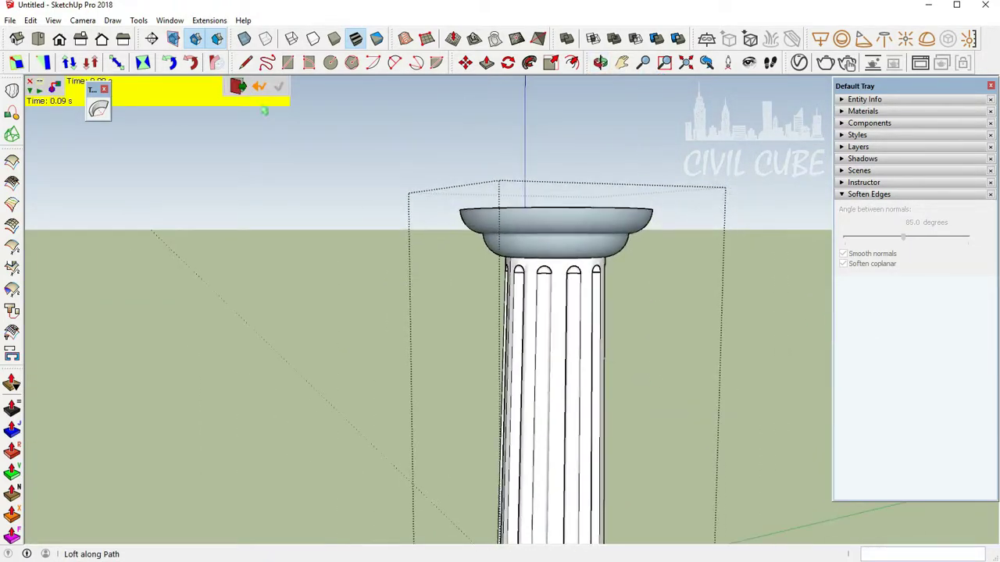
click(241, 94)
scroll(578, 313, down, 3)
scroll(693, 345, down, 2)
Inside the column group, reverse the capital's faces so they show white, then close the group.
middle_drag(693, 346, 610, 266)
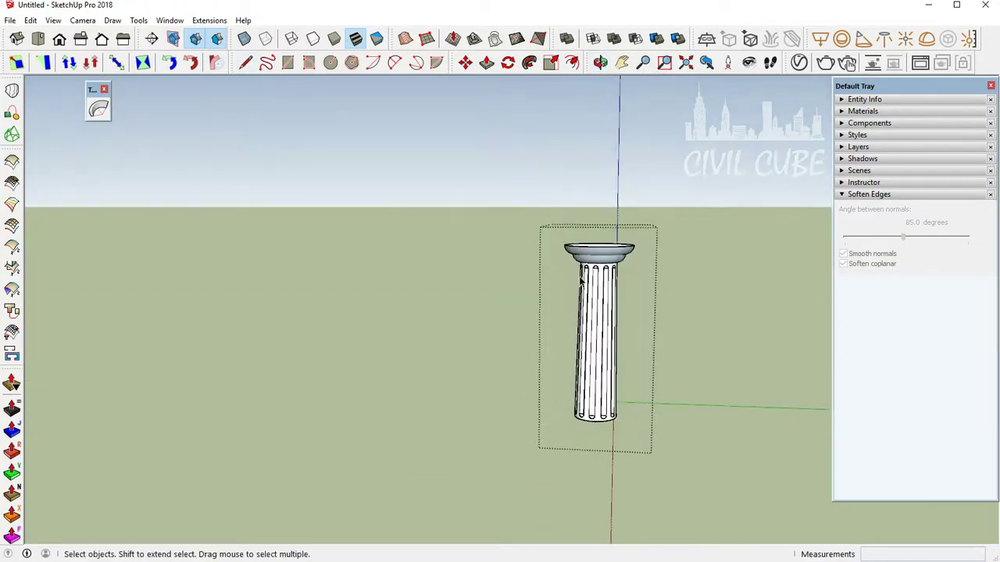
right_click(595, 260)
click(631, 314)
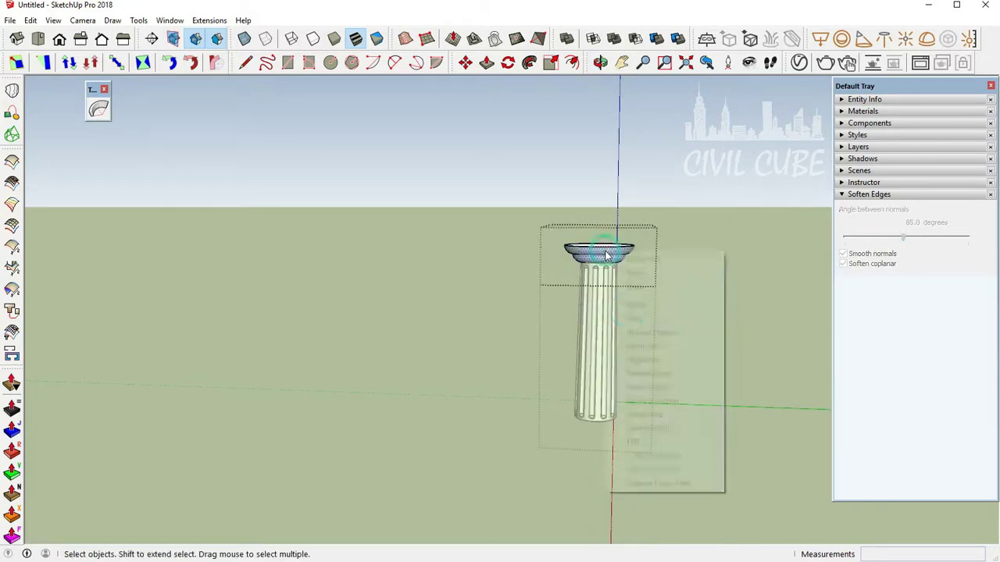
right_click(606, 250)
click(631, 374)
right_click(691, 249)
click(733, 250)
middle_drag(680, 272, 624, 250)
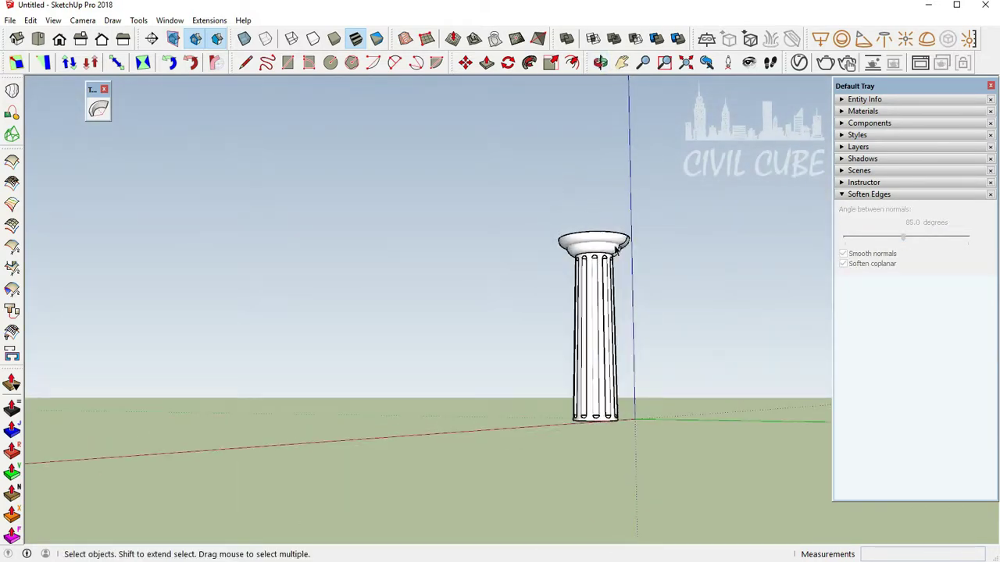
scroll(627, 244, up, 3)
Open the column group again and select the capital's lower and upper profile arcs.
click(627, 243)
double_click(627, 244)
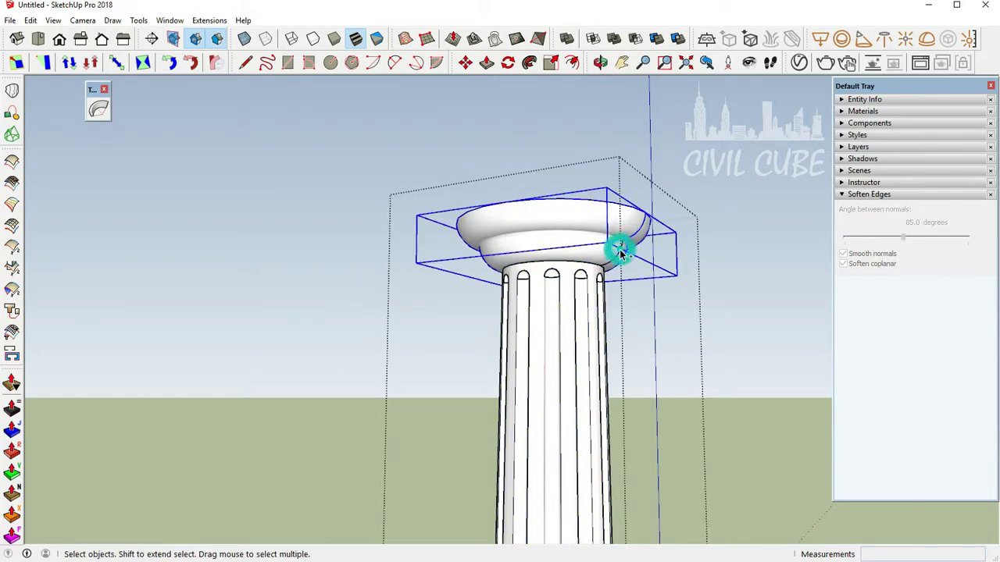
click(619, 250)
scroll(617, 256, up, 2)
scroll(612, 264, up, 2)
click(631, 231)
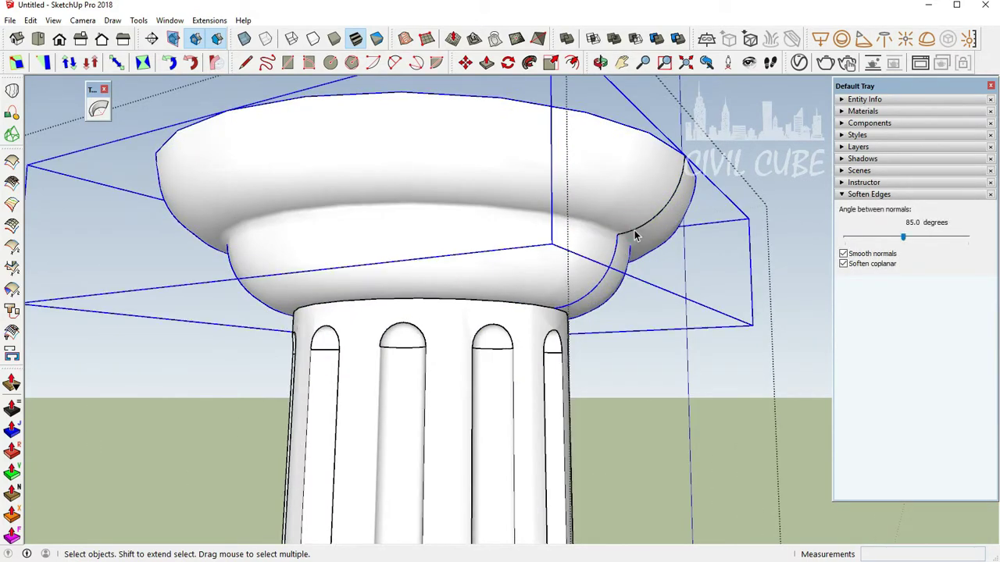
click(619, 236)
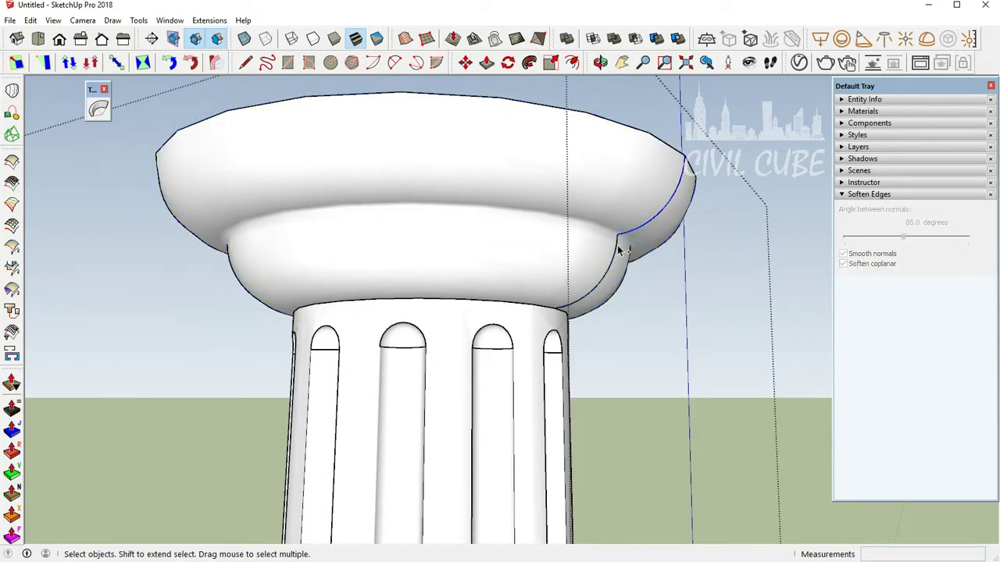
scroll(557, 313, up, 2)
Start a Ctrl-copy move of the profile arcs from their start point on the rim.
scroll(556, 304, up, 2)
key(ctrl)
click(558, 292)
scroll(561, 292, down, 2)
scroll(561, 273, down, 3)
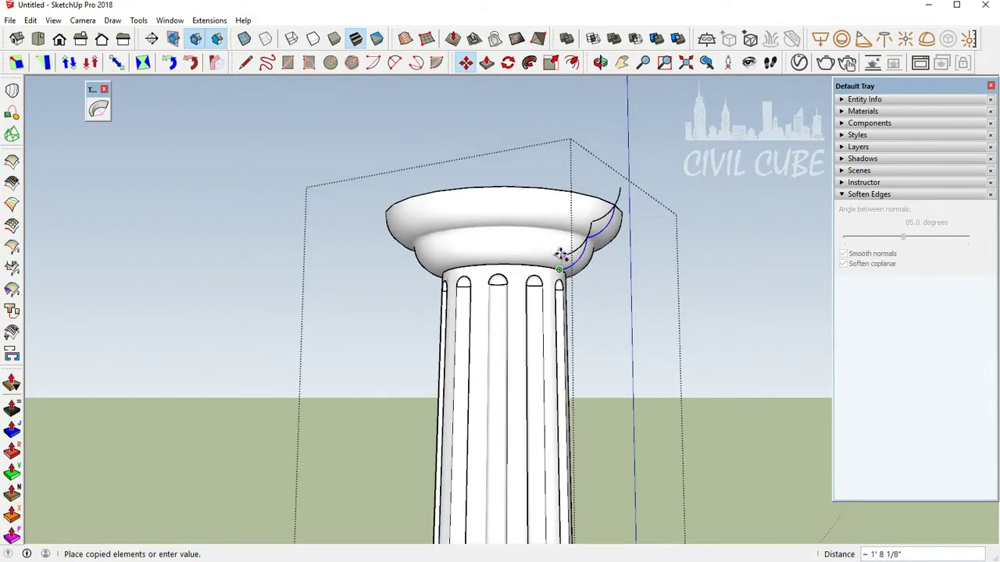
scroll(563, 258, down, 3)
scroll(564, 467, up, 2)
scroll(565, 461, up, 2)
scroll(557, 459, up, 2)
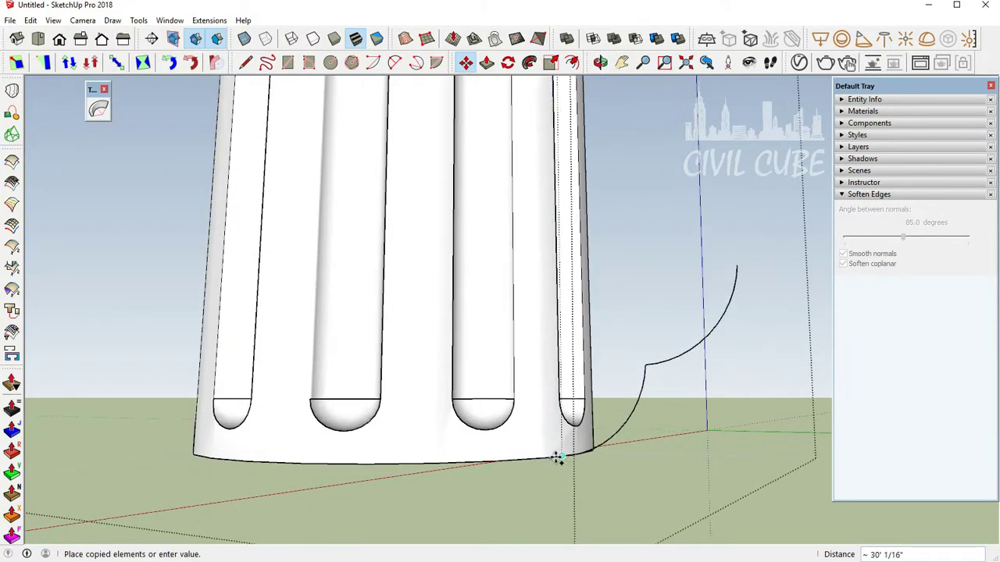
scroll(557, 458, up, 2)
scroll(559, 458, up, 2)
scroll(562, 458, up, 2)
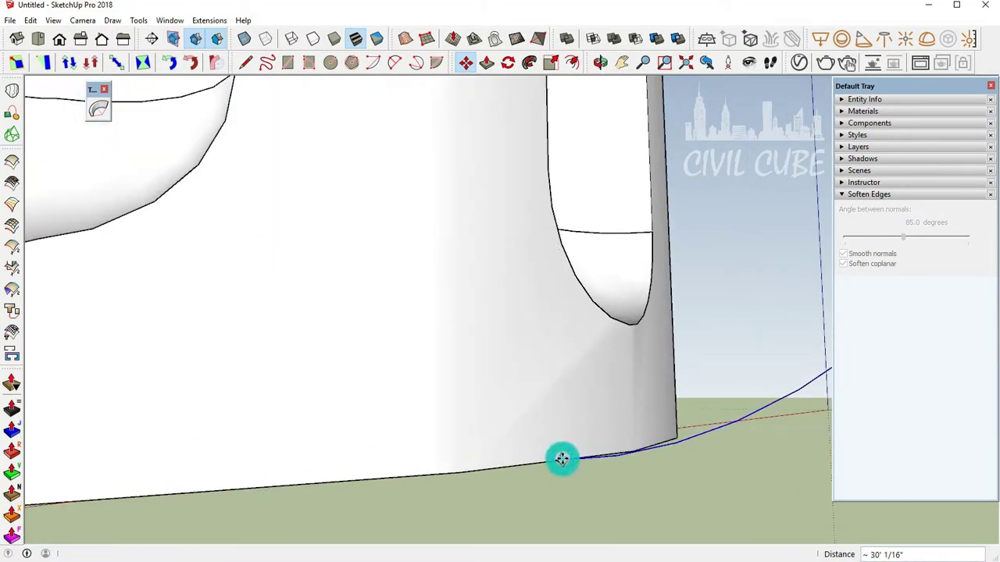
scroll(561, 458, down, 3)
Flip the profile copy along the blue direction and drop it at the column's bottom edge.
right_click(610, 418)
click(755, 305)
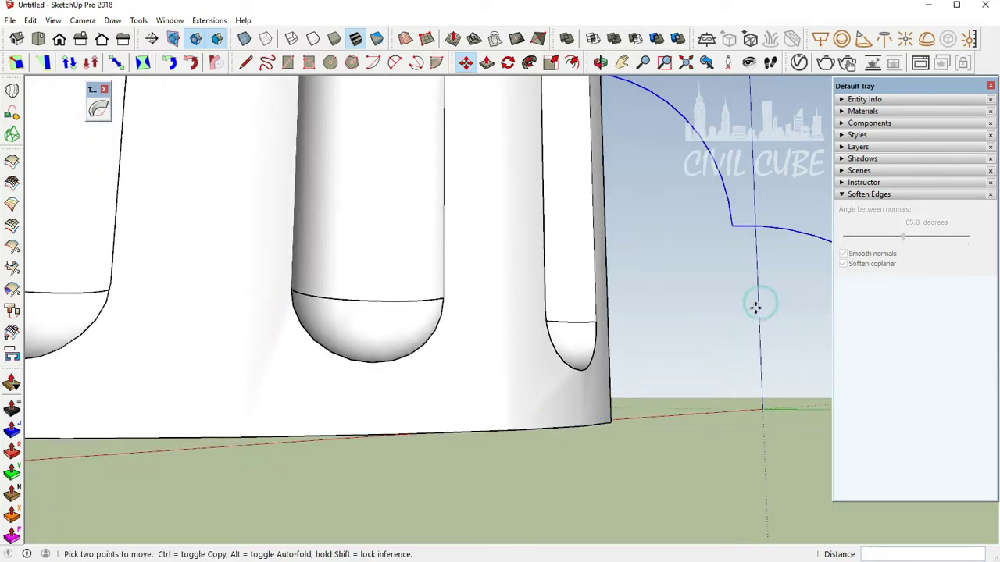
scroll(557, 234, down, 2)
scroll(556, 226, up, 1)
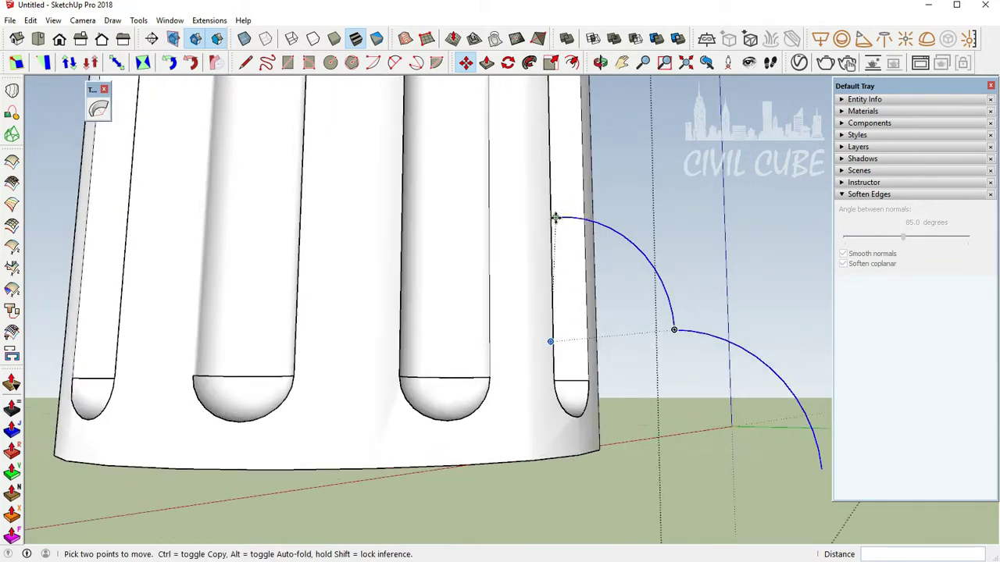
click(556, 458)
middle_drag(556, 458, 552, 377)
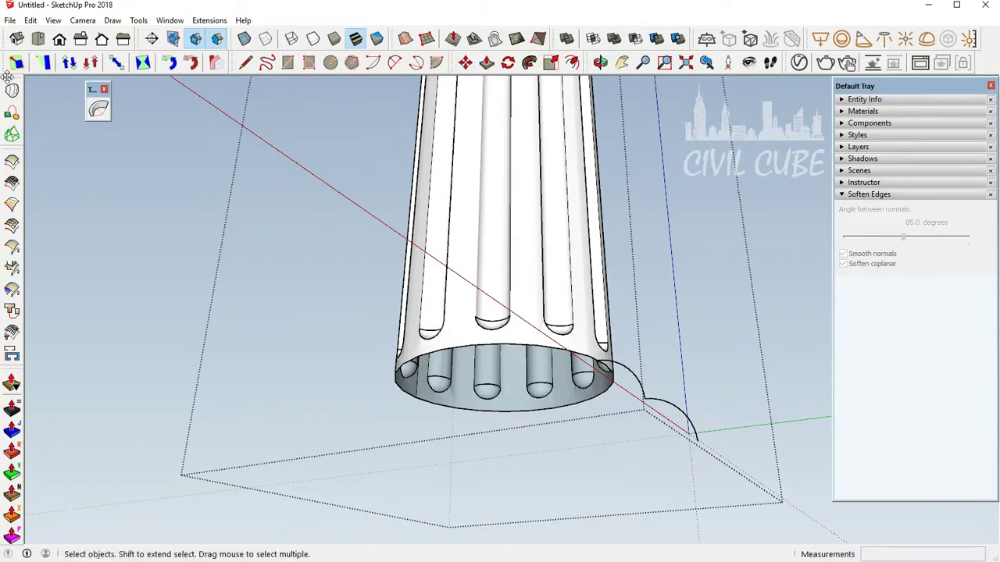
Loft the copied two-arc profile around the bottom rim with Curviloft to create the base.
click(7, 78)
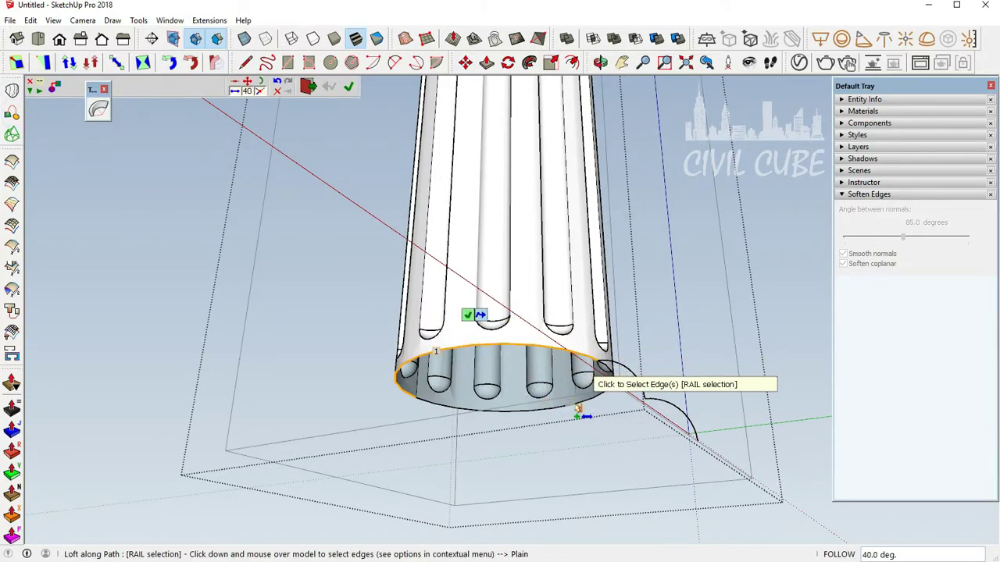
click(681, 383)
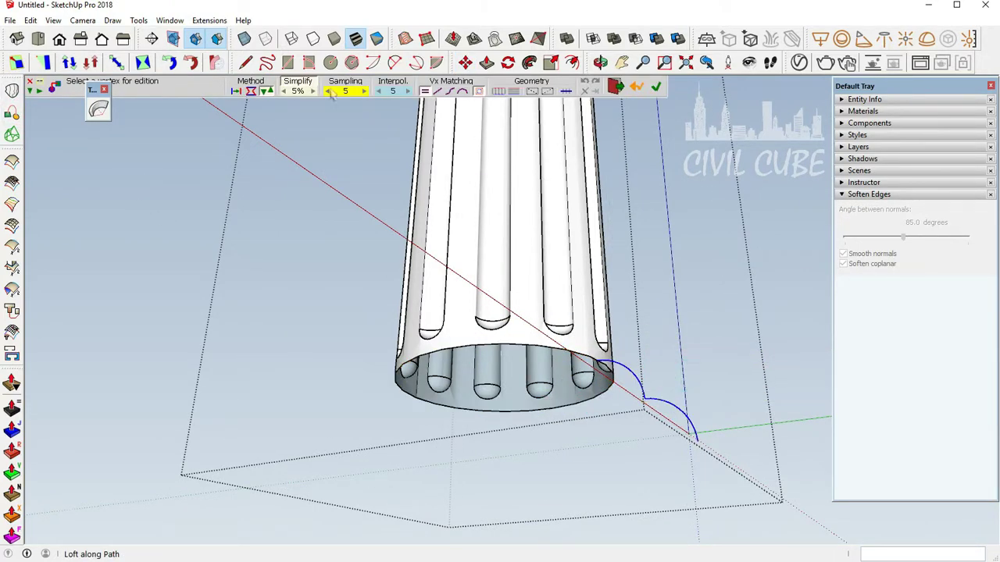
middle_drag(397, 315, 196, 192)
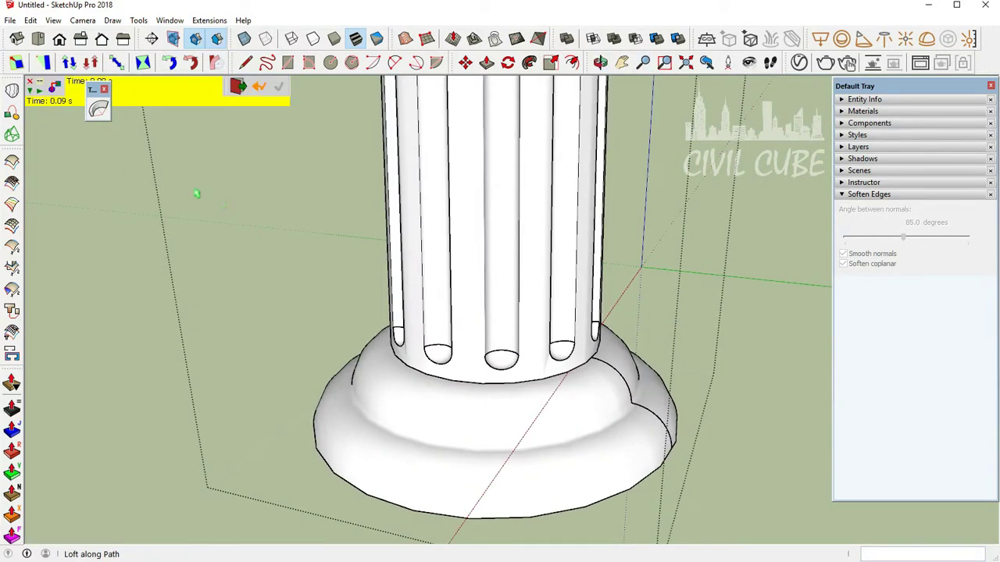
key(space)
scroll(452, 347, down, 3)
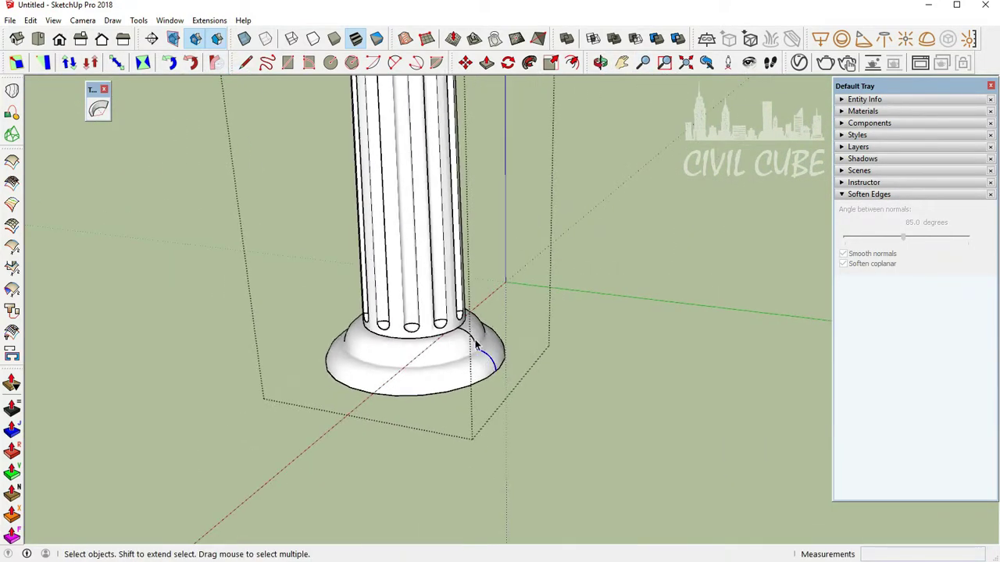
Select the whole column and soften its edges at 115.1 degrees.
scroll(469, 313, down, 5)
middle_drag(466, 219, 372, 206)
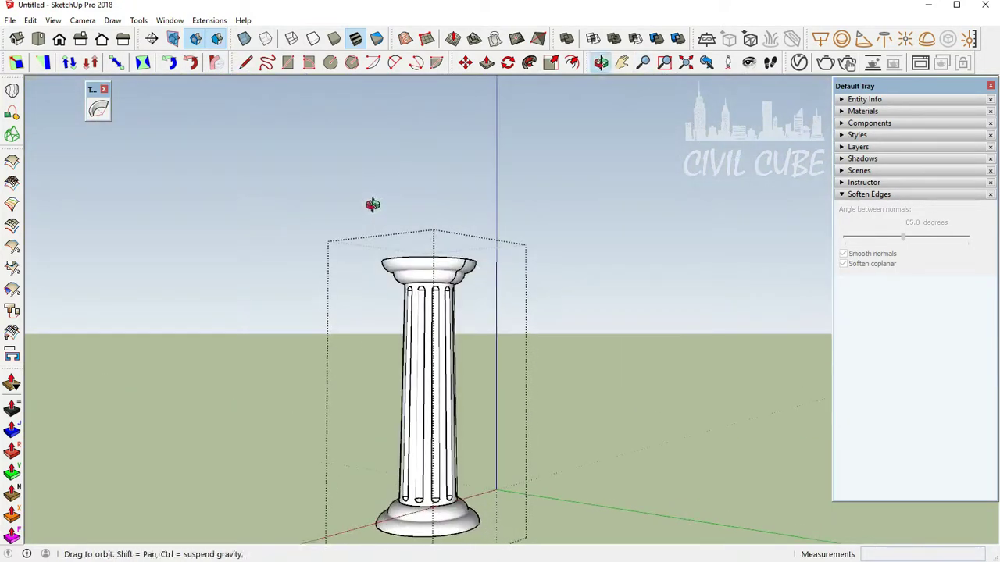
scroll(464, 266, up, 5)
scroll(446, 291, down, 3)
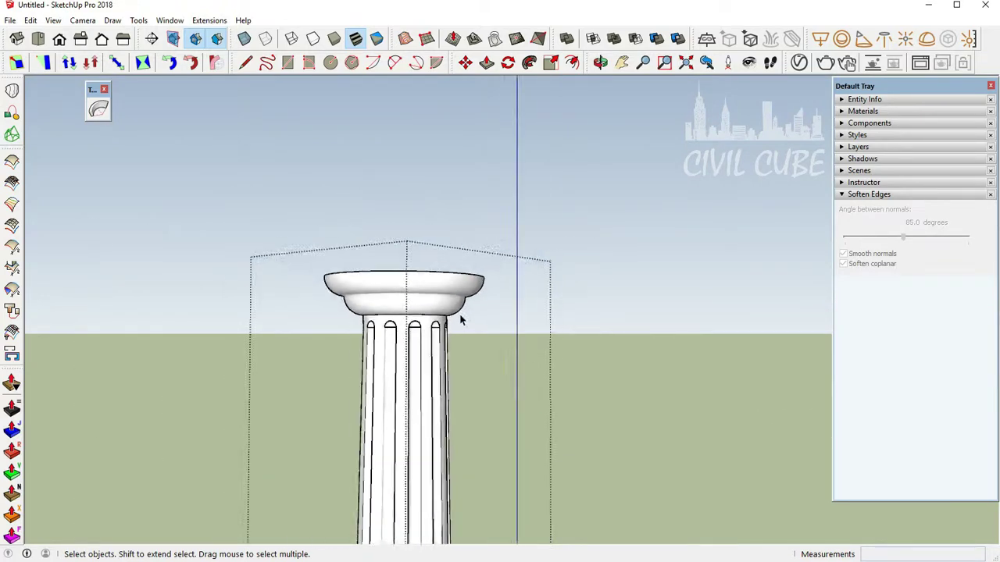
scroll(462, 317, down, 2)
right_click(634, 260)
scroll(520, 334, down, 2)
mouse_move(519, 335)
middle_down()
mouse_move(376, 337)
mouse_move(482, 469)
middle_up()
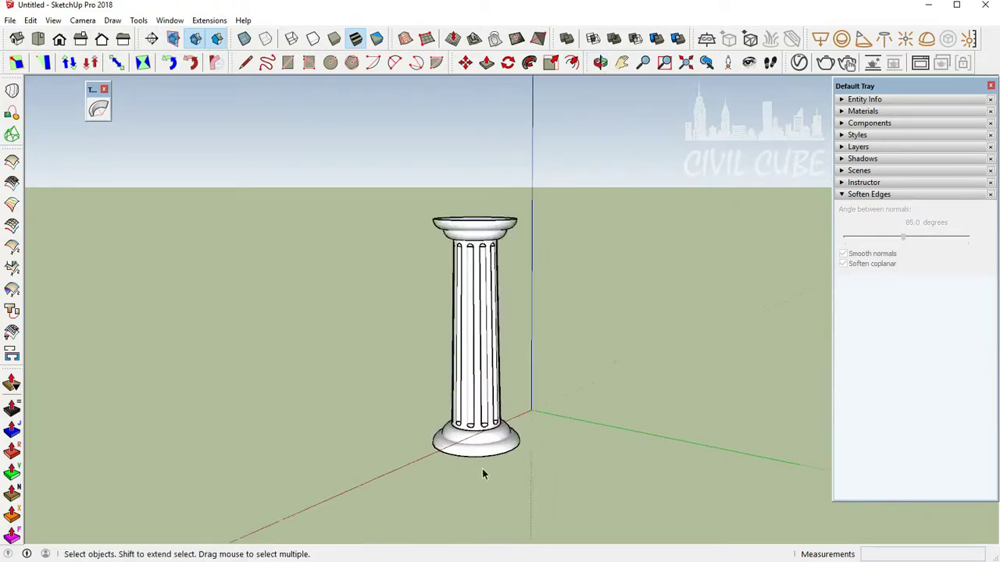
click(482, 418)
drag(487, 421, 490, 408)
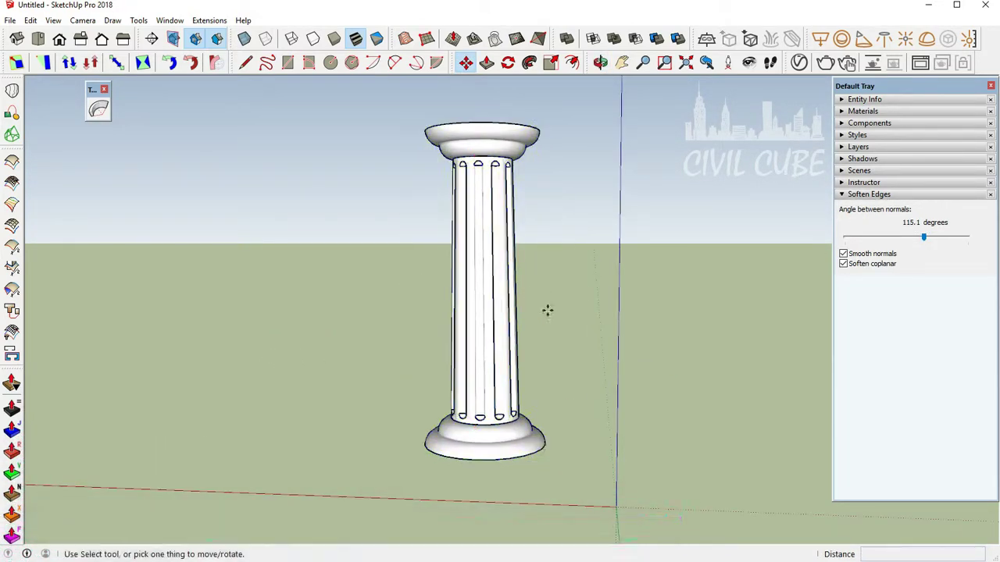
middle_drag(547, 310, 478, 386)
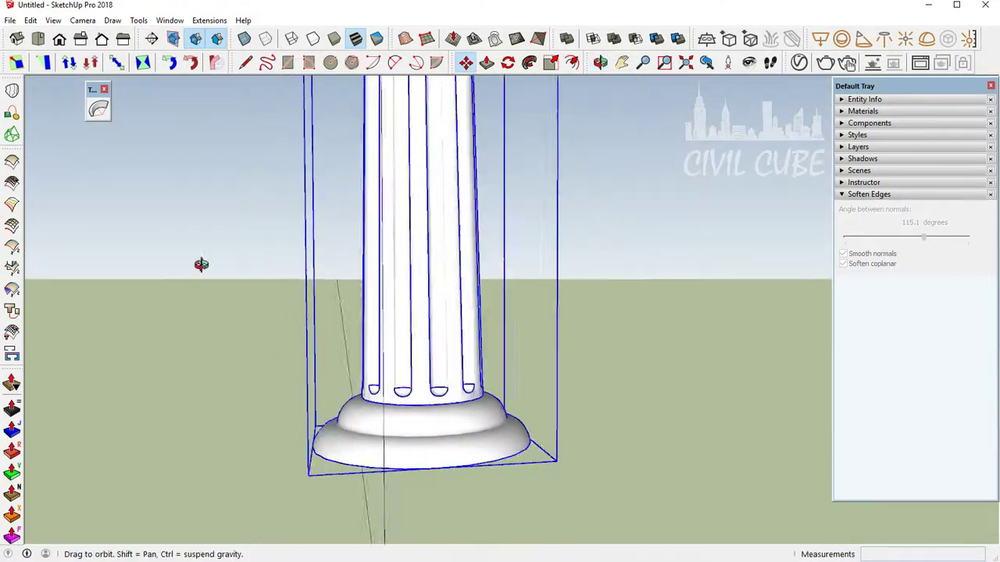
Paint the column with the grey material Color M05.
key(b)
scroll(885, 240, down, 5)
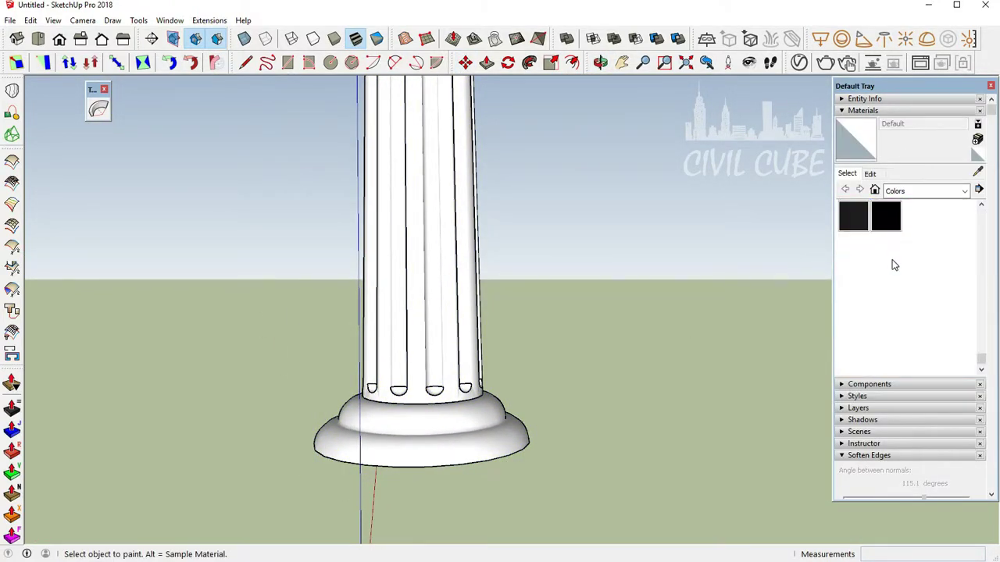
scroll(892, 263, up, 2)
click(885, 334)
click(441, 215)
scroll(669, 393, down, 5)
mouse_move(669, 393)
middle_down()
mouse_move(531, 352)
mouse_move(539, 301)
middle_up()
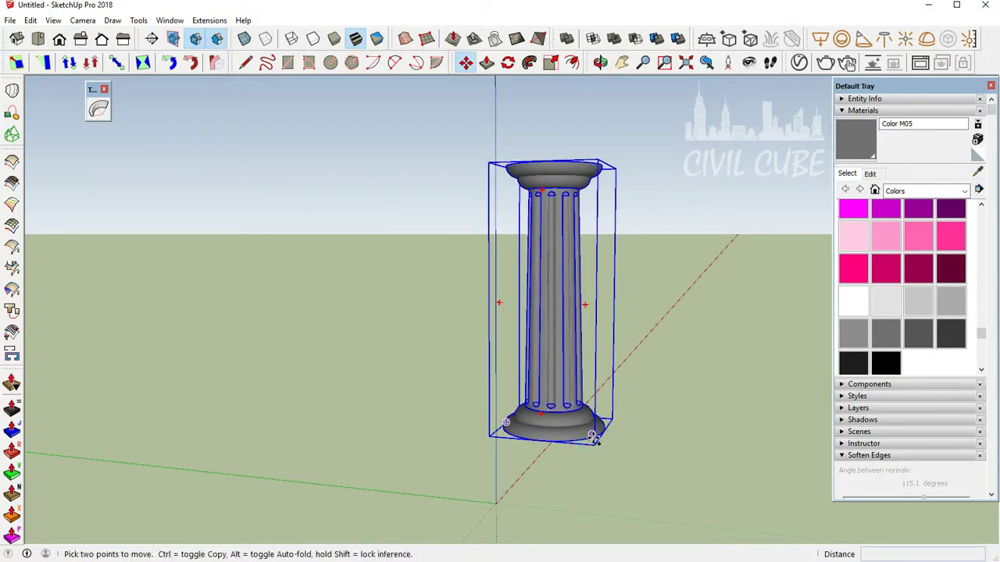
Copy the column from its base into a row of five columns (5x).
key(ctrl)
click(591, 435)
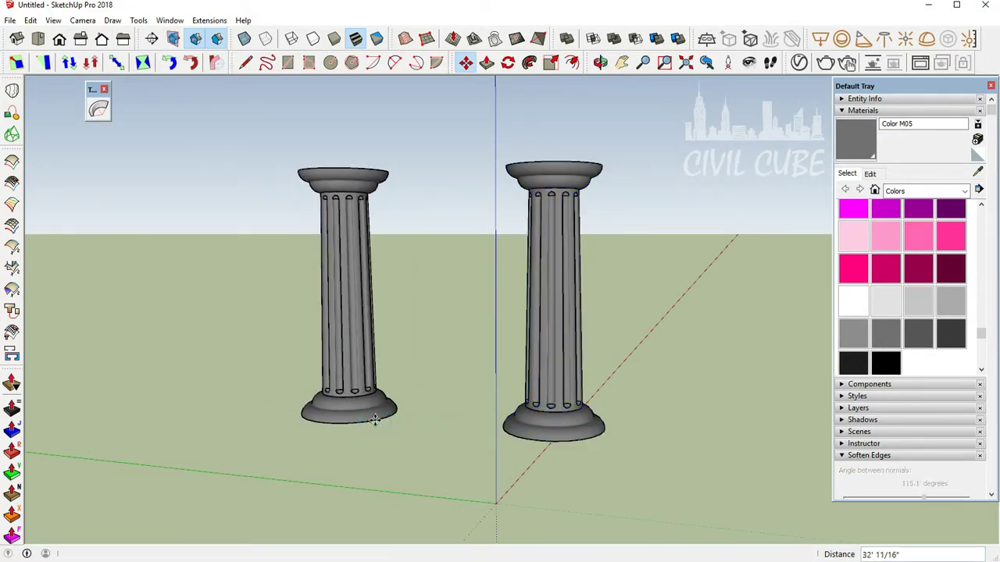
key(Return)
scroll(584, 346, down, 3)
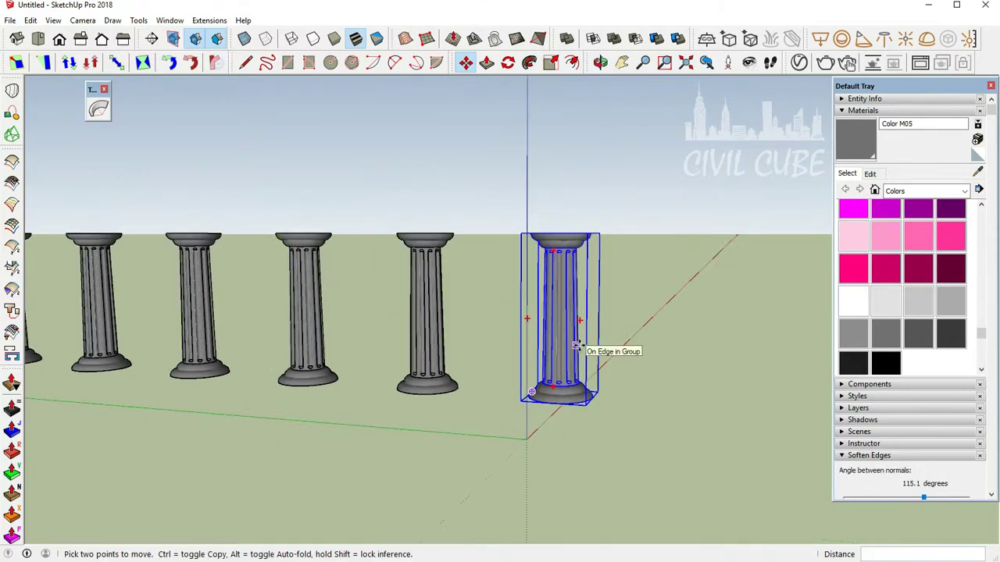
scroll(546, 359, down, 3)
middle_drag(502, 368, 492, 402)
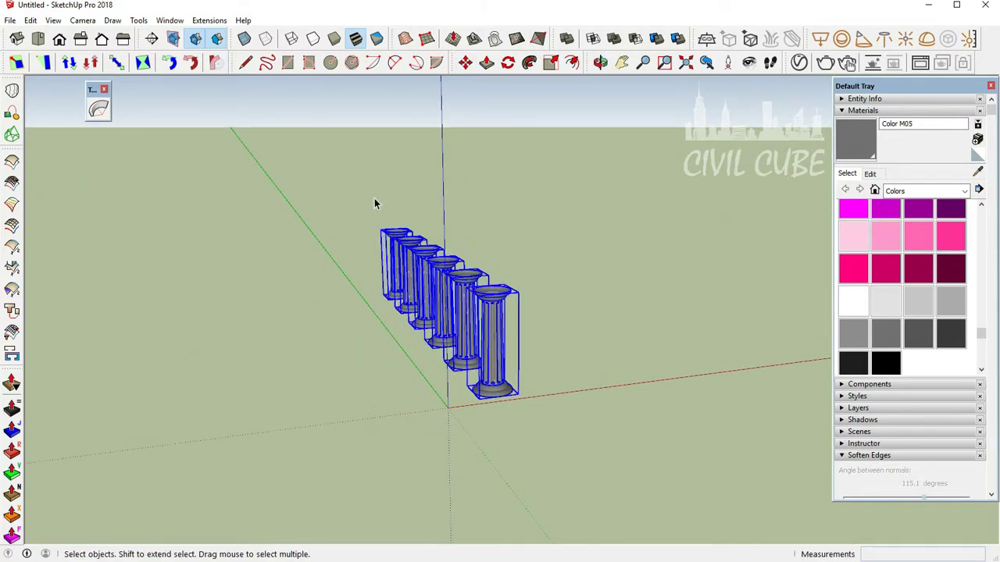
Copy the whole row alongside the first to make a second parallel row of columns.
key(m)
key(ctrl)
click(484, 396)
click(660, 401)
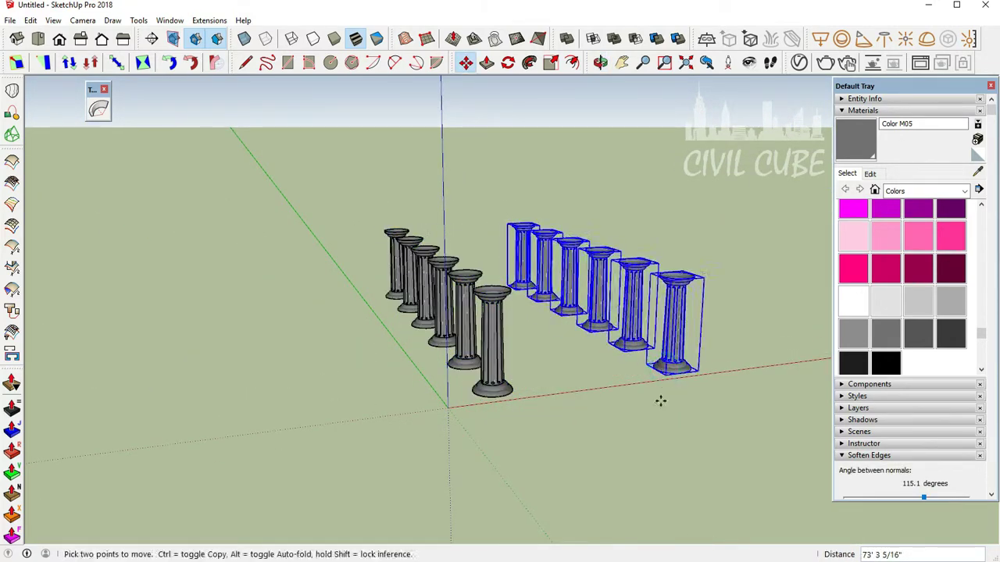
mouse_move(660, 400)
middle_down()
mouse_move(524, 295)
mouse_move(714, 328)
middle_up()
scroll(576, 261, up, 5)
scroll(453, 240, up, 3)
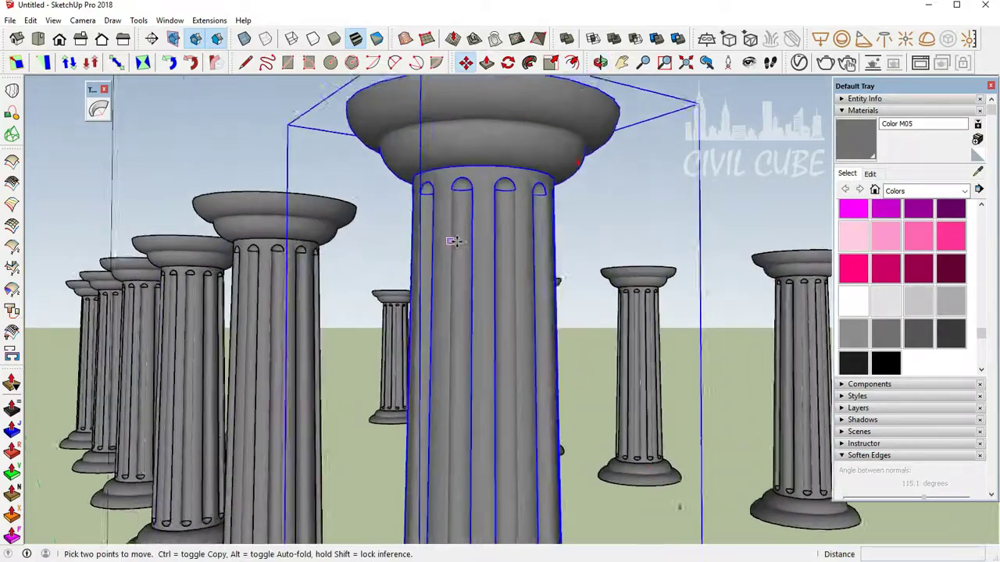
middle_drag(454, 241, 421, 185)
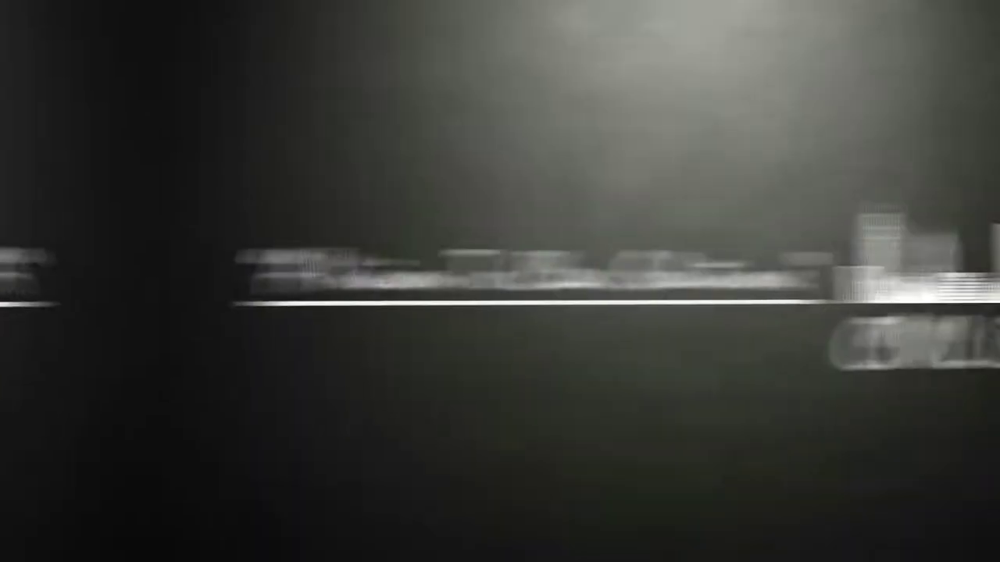